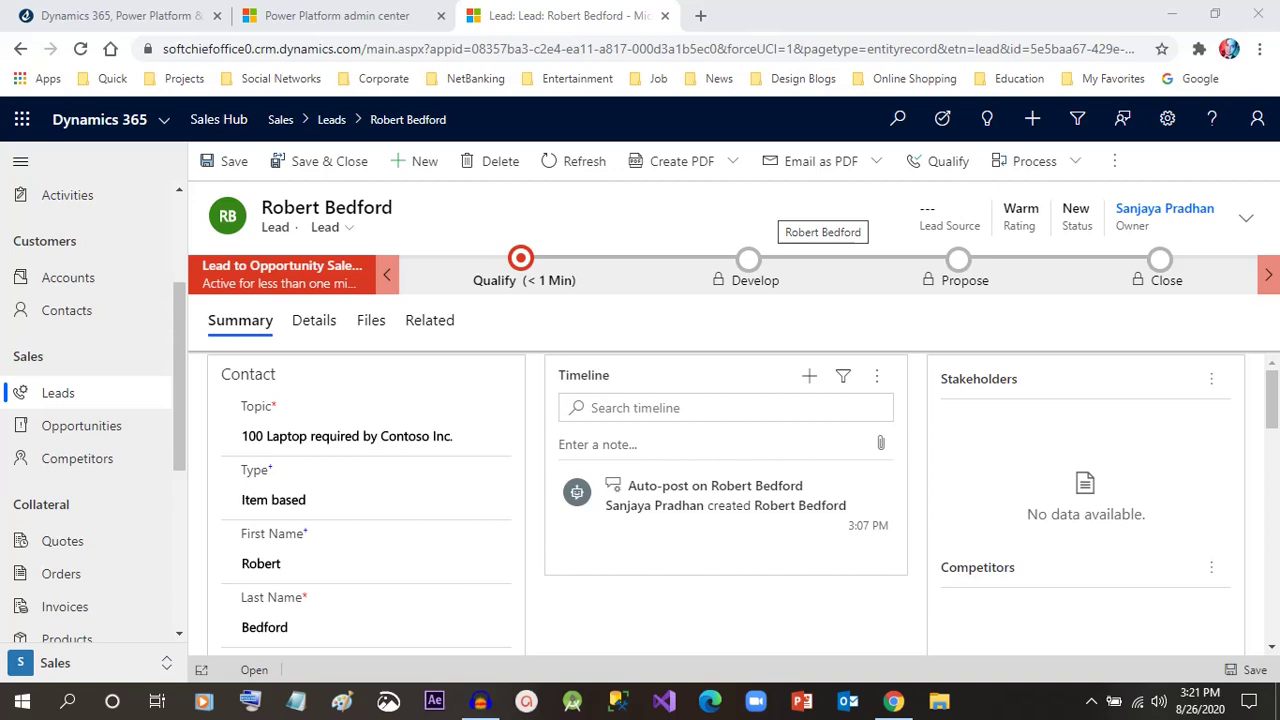
Show the lead's Activities tab through the Related menu
left_click_drag(314, 207, 385, 207)
left_click(385, 207)
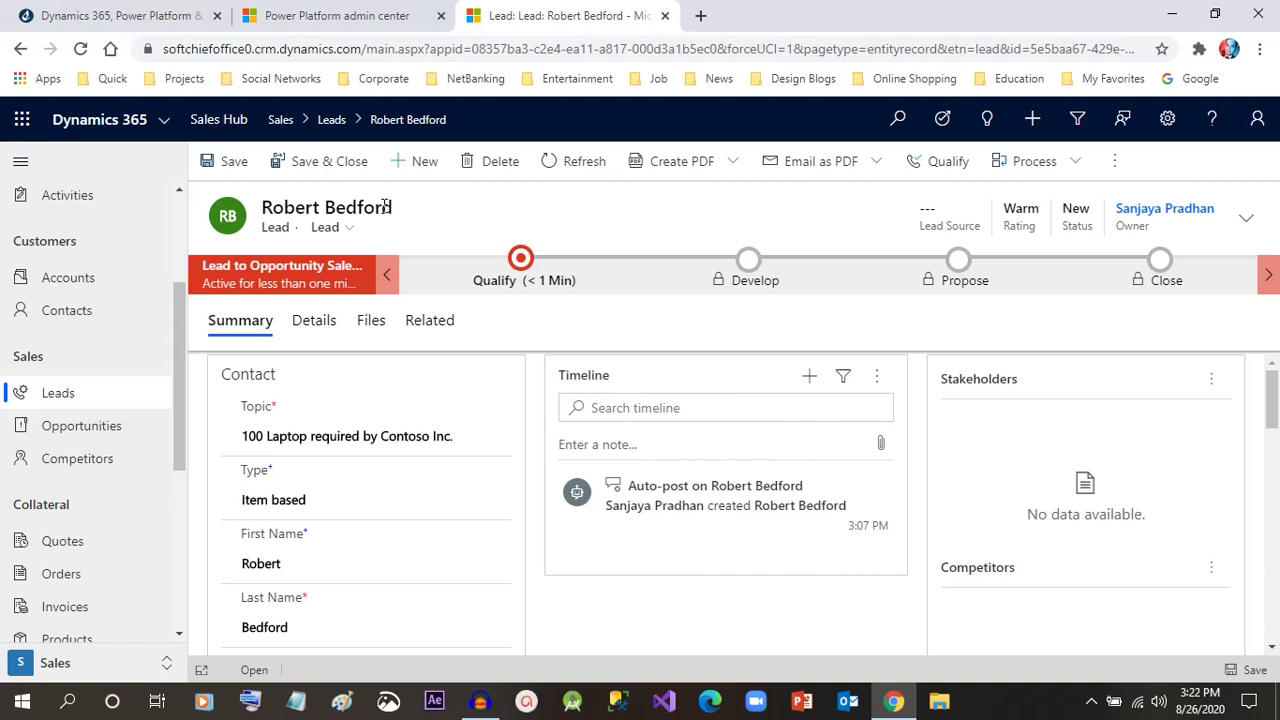
left_click_drag(387, 207, 358, 208)
left_click(310, 208)
left_click(304, 210)
left_click(358, 208)
left_click_drag(316, 208, 406, 214)
left_click(406, 214)
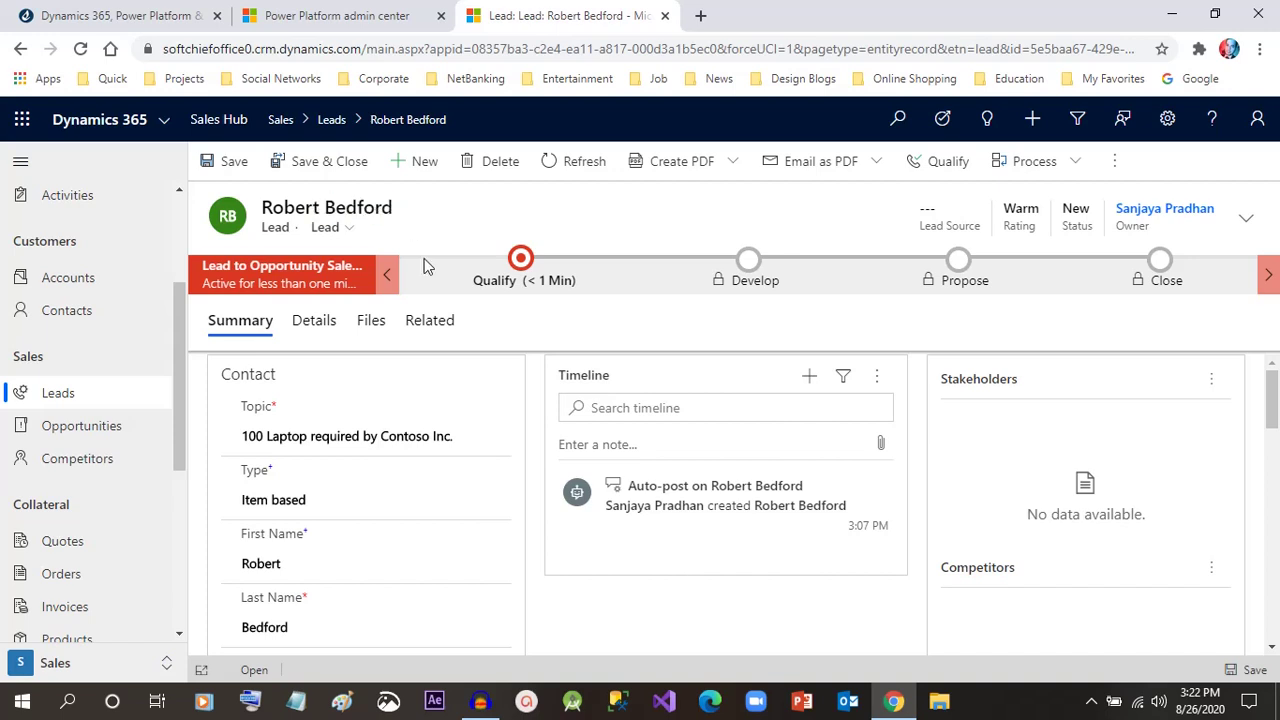
left_click(433, 329)
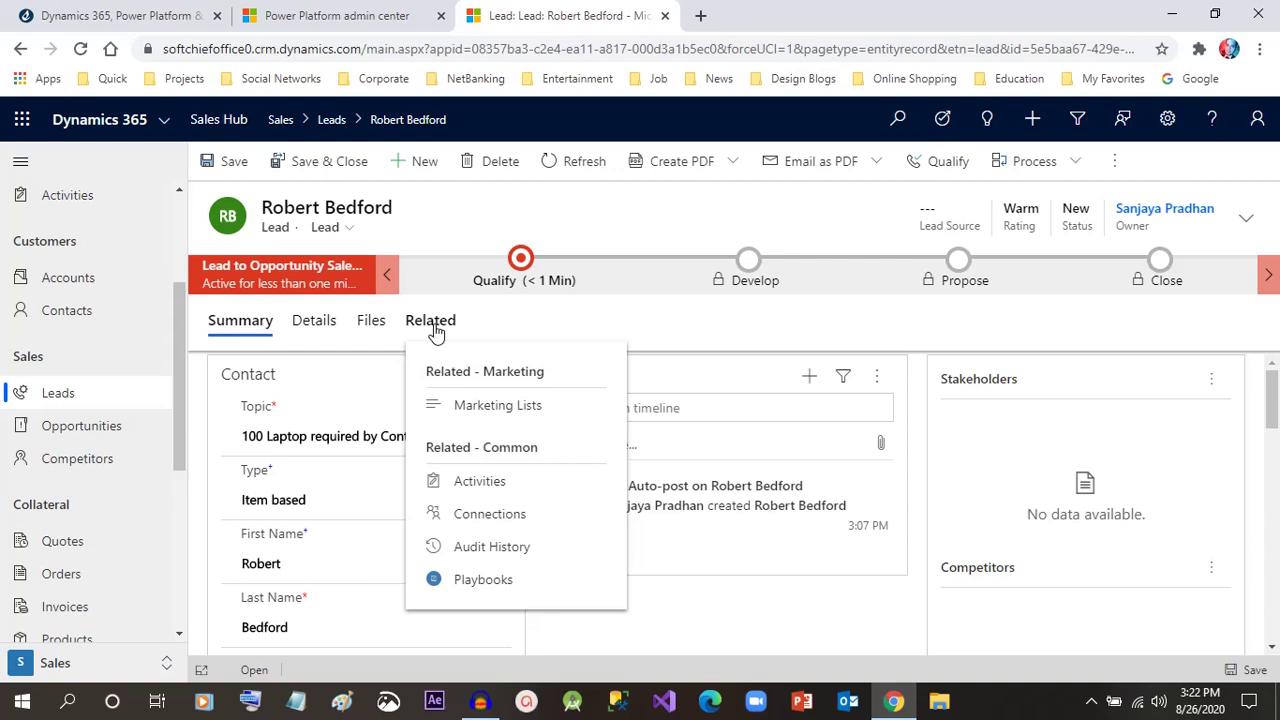
left_click(503, 483)
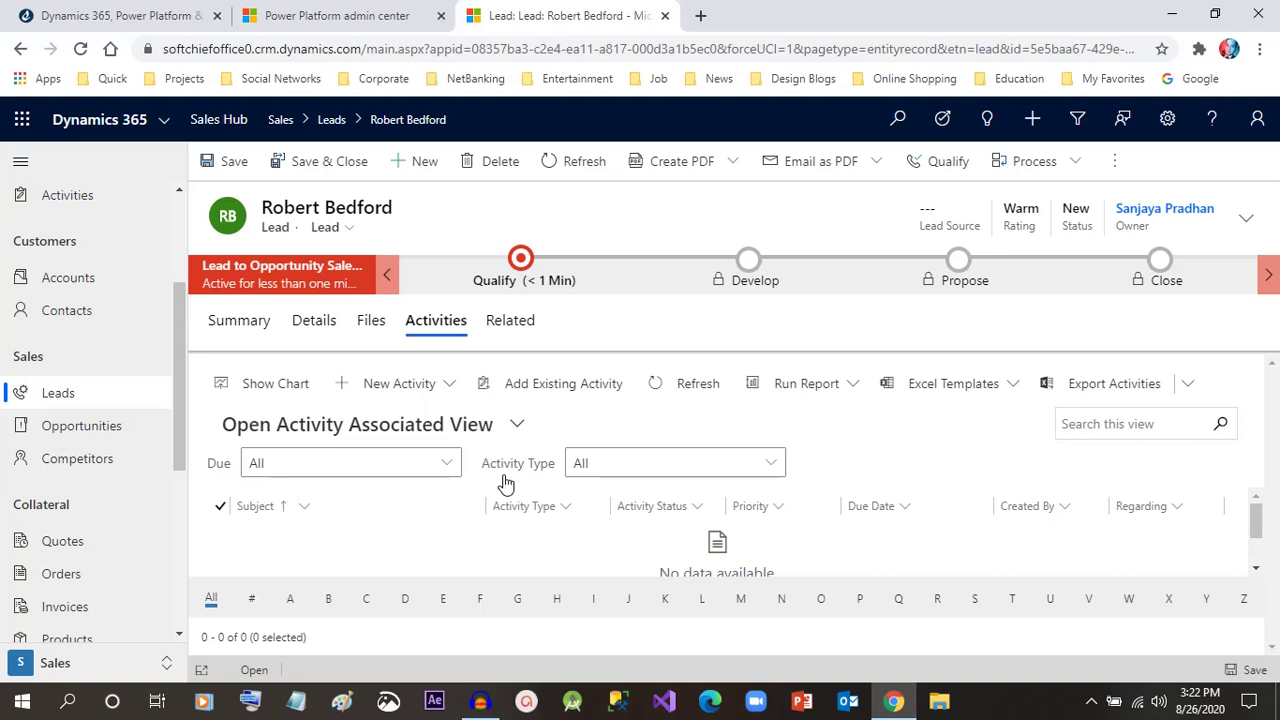
Expand the New Activity dropdown and scroll through its activity types
left_click(445, 388)
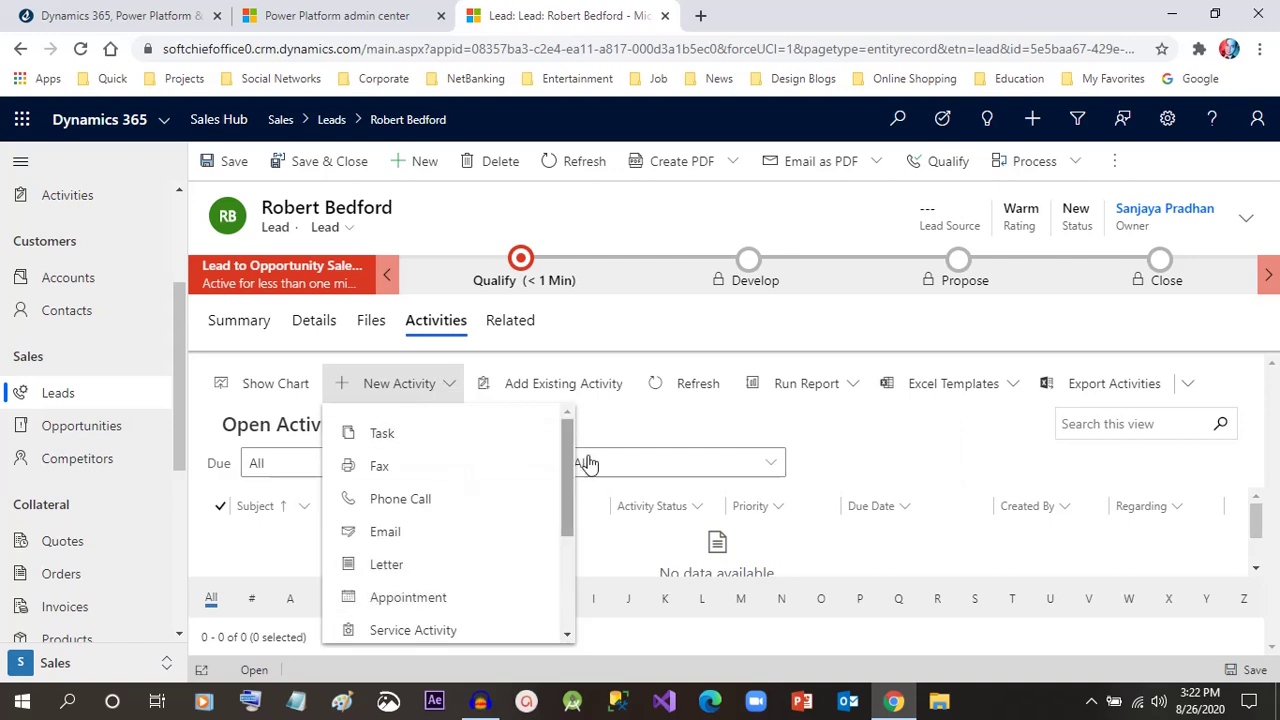
mouse_move(565, 453)
left_mouse_down()
mouse_move(566, 487)
mouse_move(567, 447)
left_mouse_up()
mouse_move(567, 443)
left_mouse_down()
mouse_move(560, 535)
mouse_move(575, 420)
mouse_move(569, 481)
mouse_move(572, 430)
mouse_move(568, 455)
mouse_move(566, 442)
left_mouse_up()
Start a new phone call for the lead with subject 'Call to customer'
left_click(414, 497)
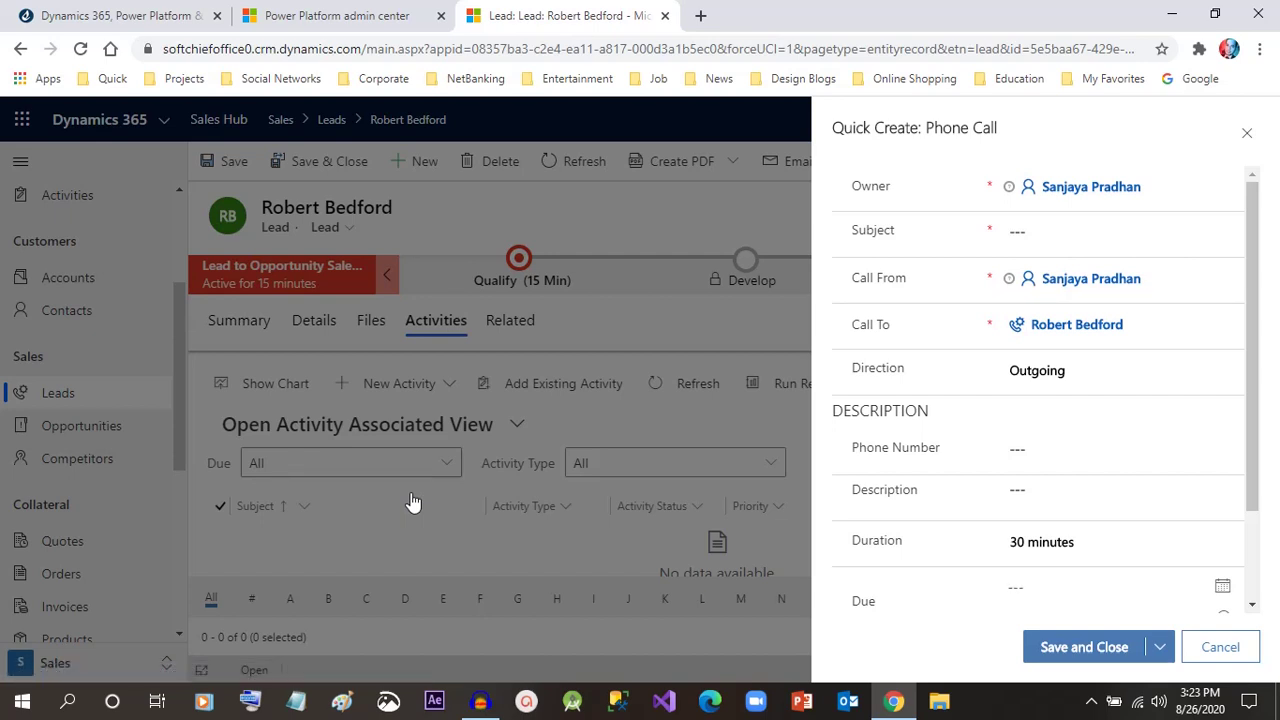
left_click(1052, 238)
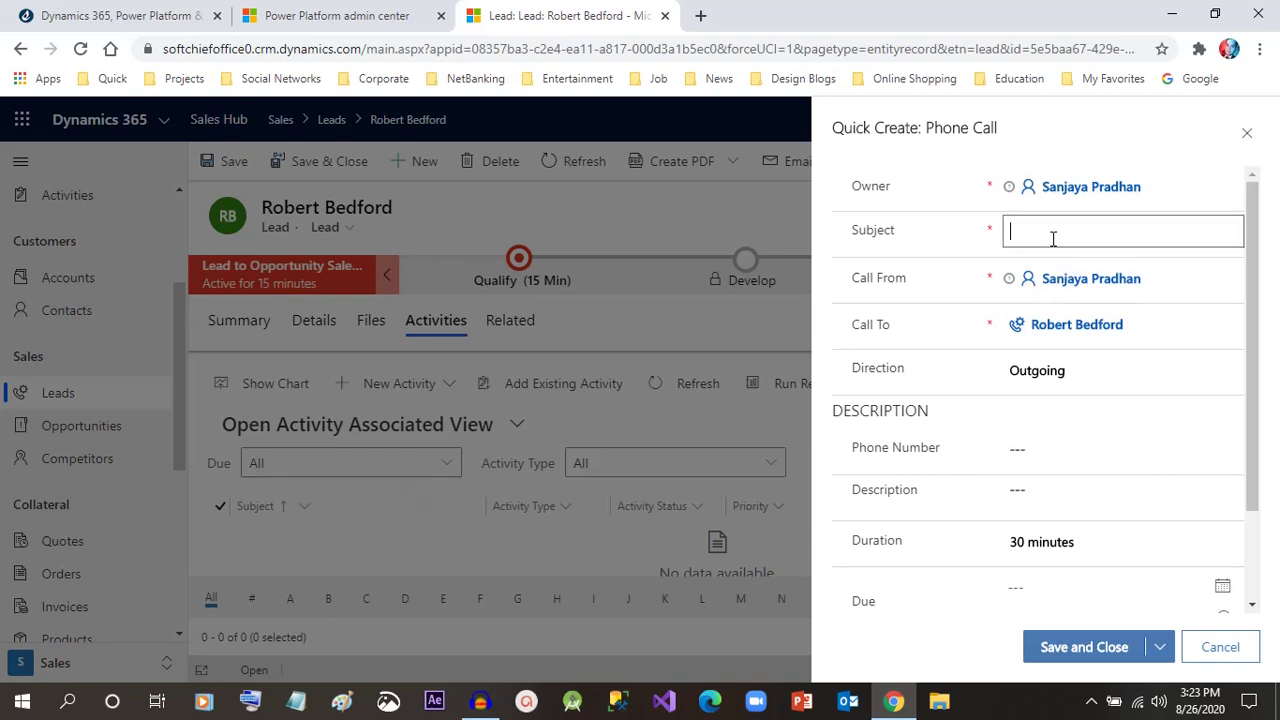
type("Call to e")
type("ustomer")
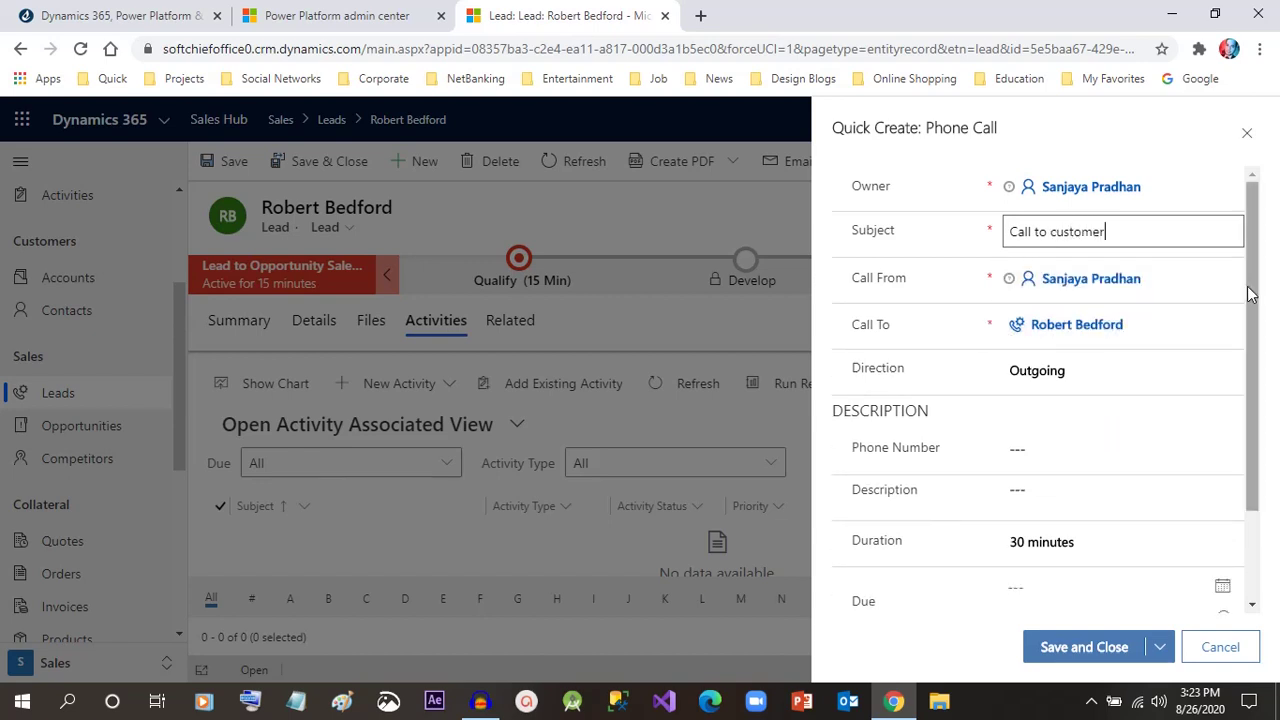
left_click_drag(1249, 291, 1254, 310)
left_click_drag(871, 263, 906, 262)
left_click_drag(871, 171, 888, 180)
left_click(888, 182)
Check the call recipient and toggle Direction to Incoming, then back to Outgoing
left_click_drag(860, 326, 881, 328)
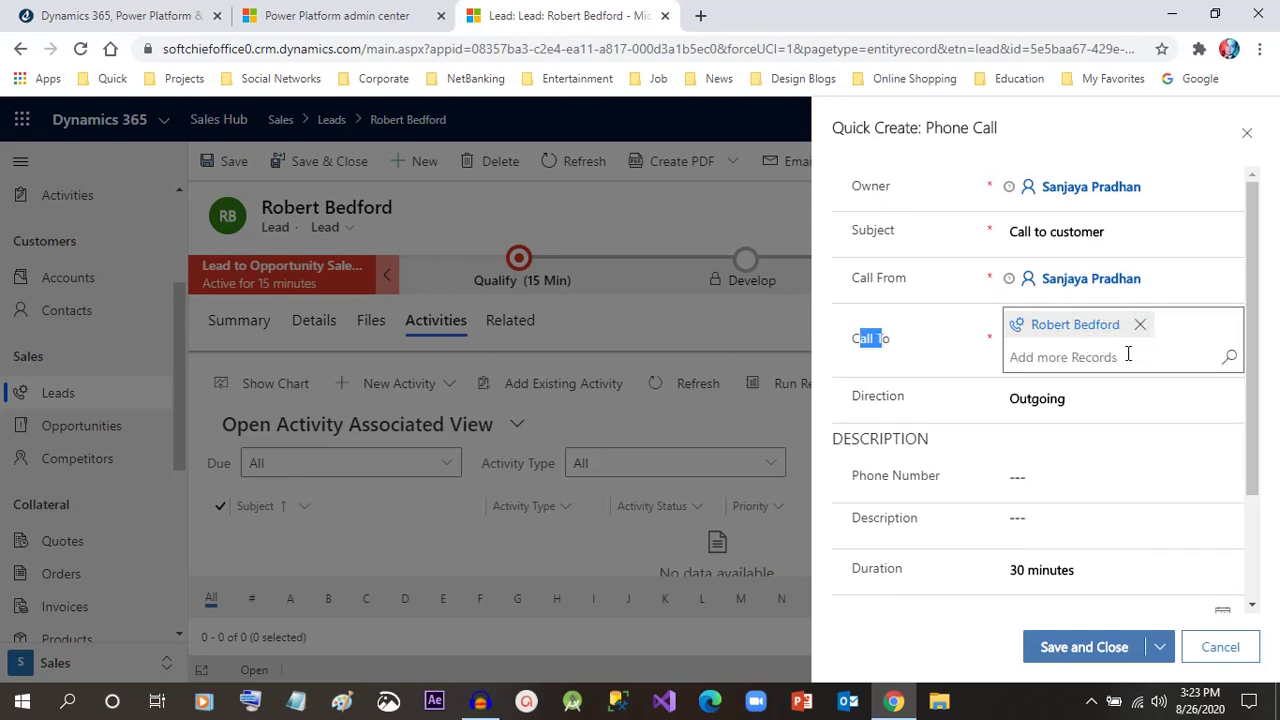
scroll(1255, 362, "down", 1)
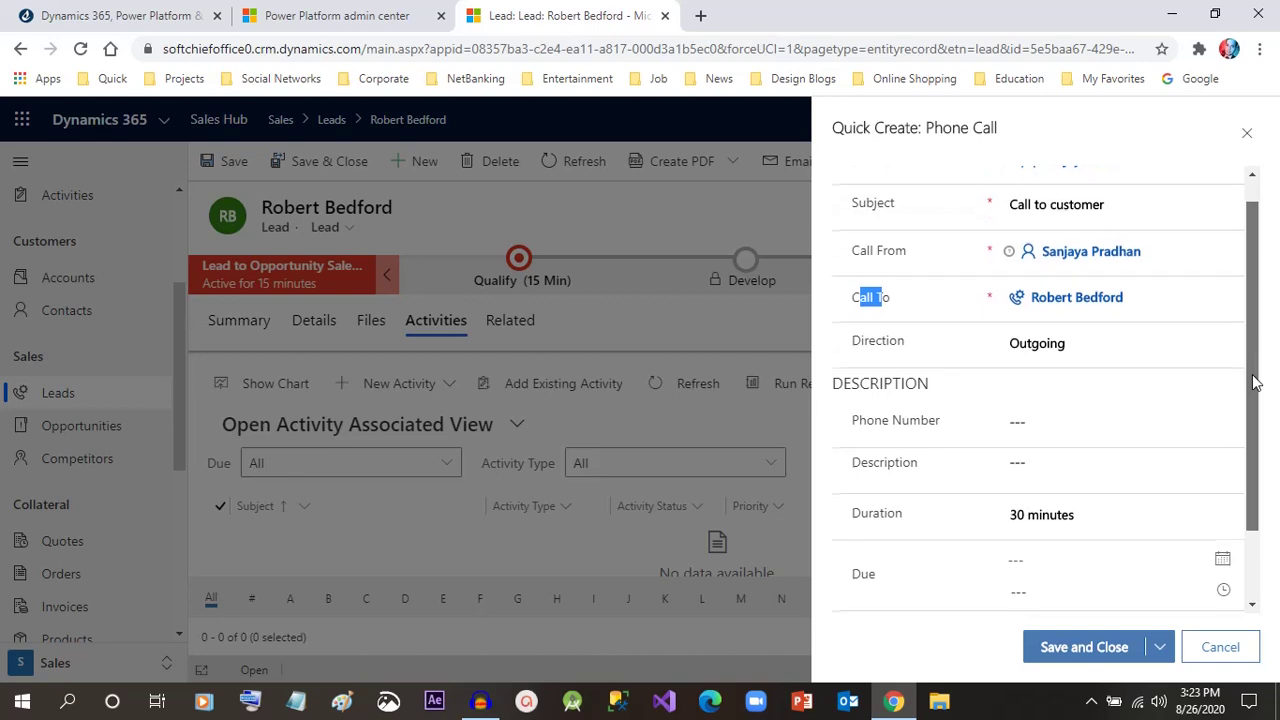
scroll(1255, 362, "up", 1)
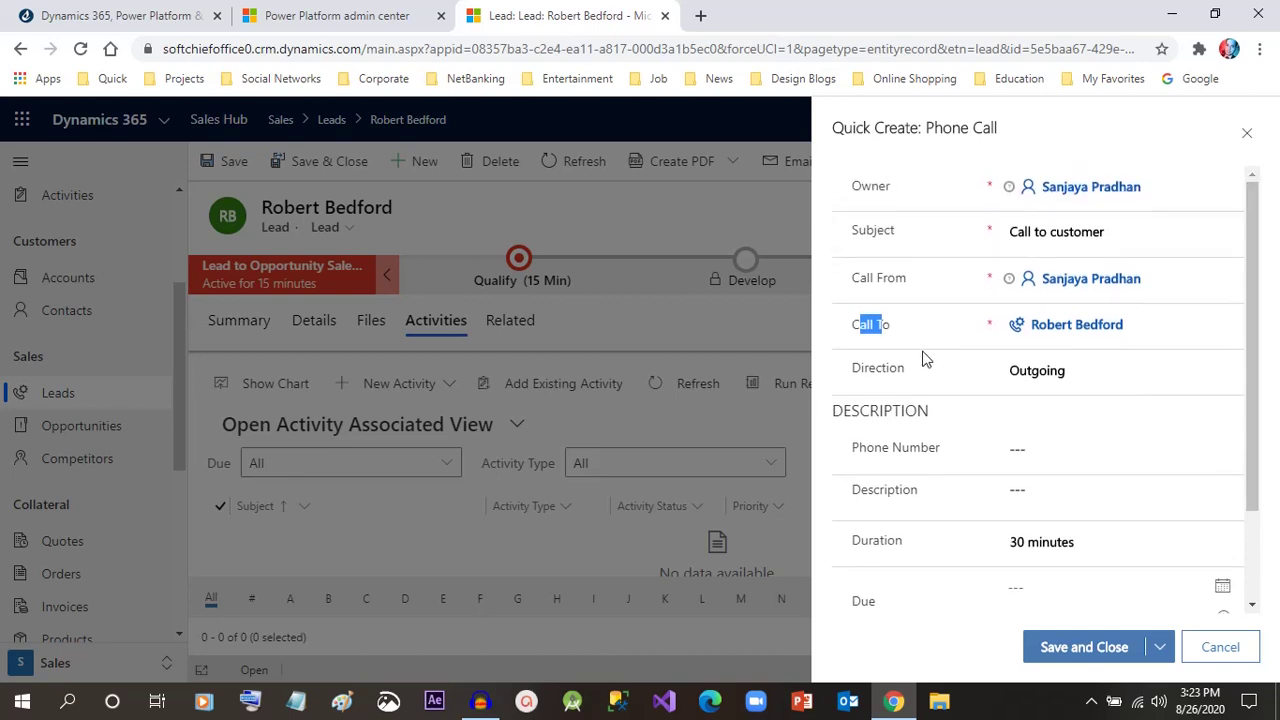
left_click(1066, 371)
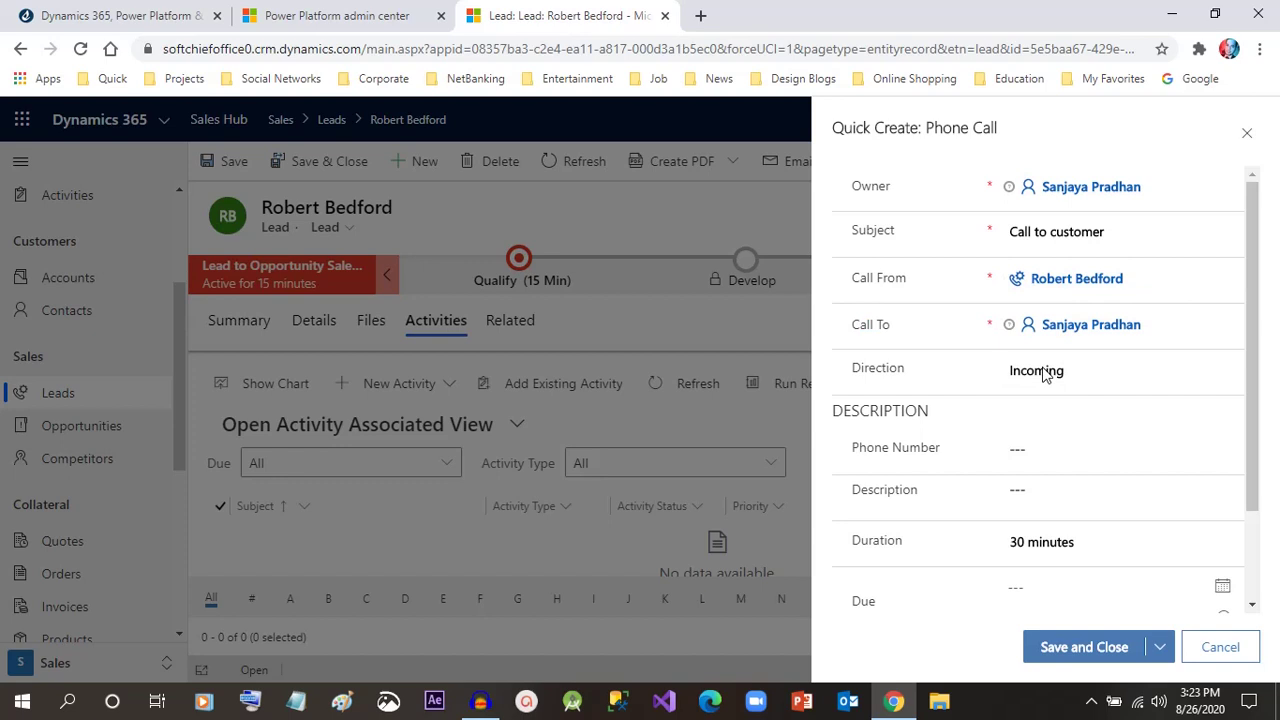
left_click(1043, 374)
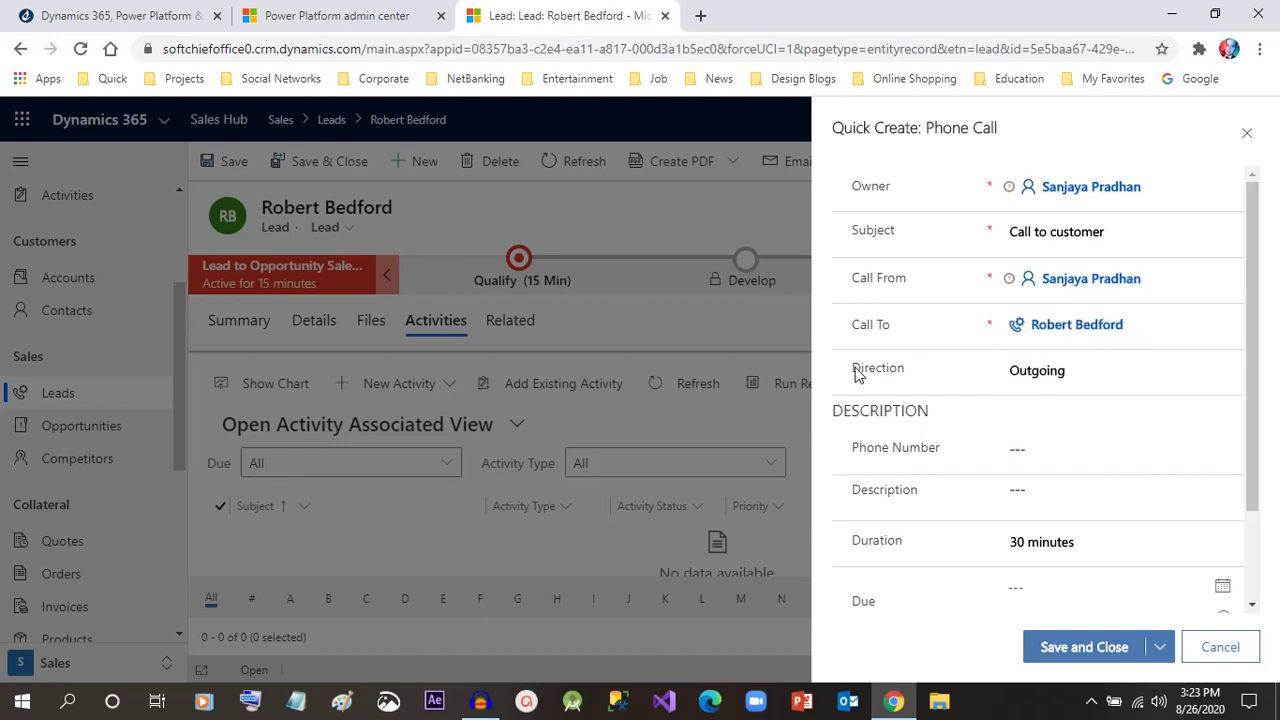
left_click_drag(853, 368, 887, 369)
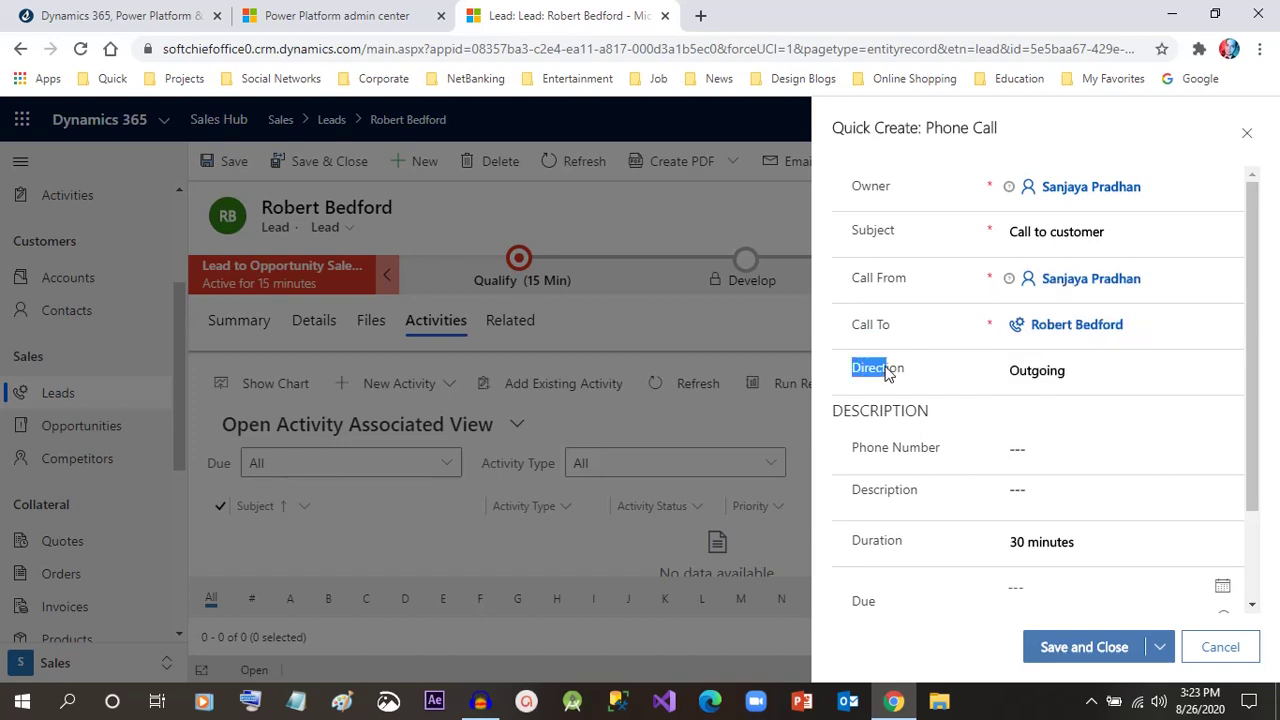
Enter the call's phone number and the description 'To understand requirements of lead'
left_click(1041, 454)
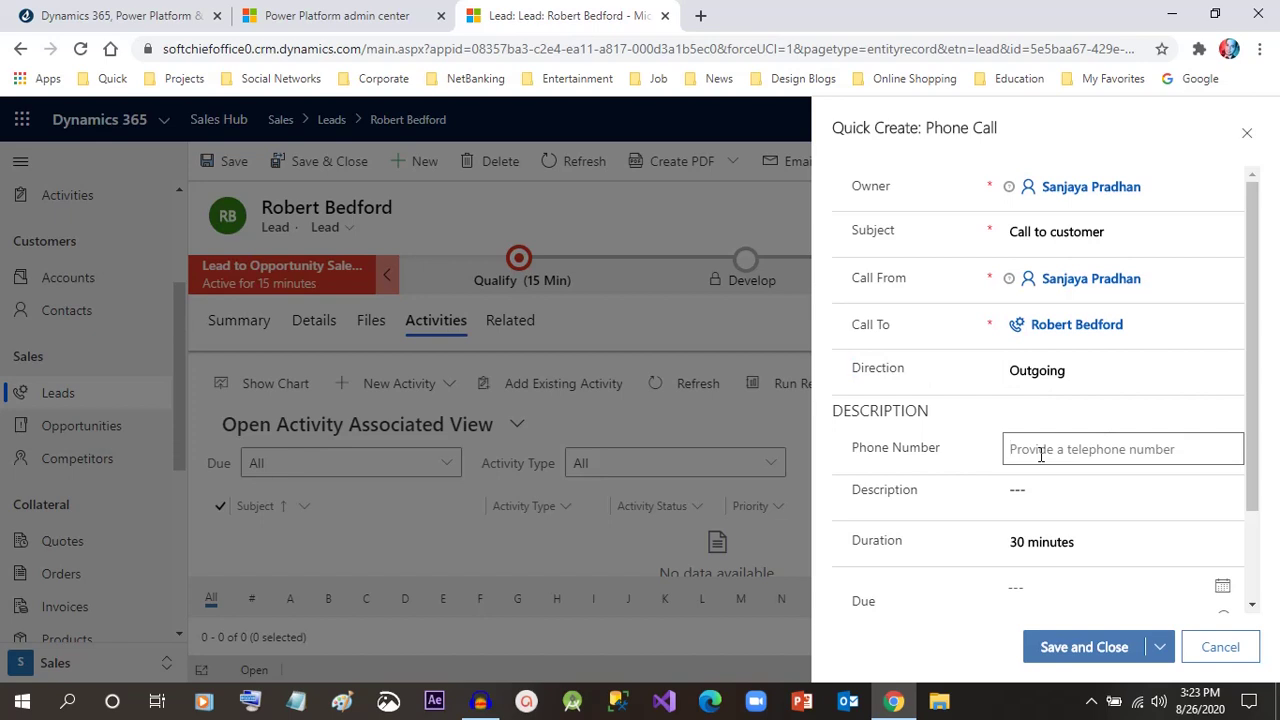
type("9")
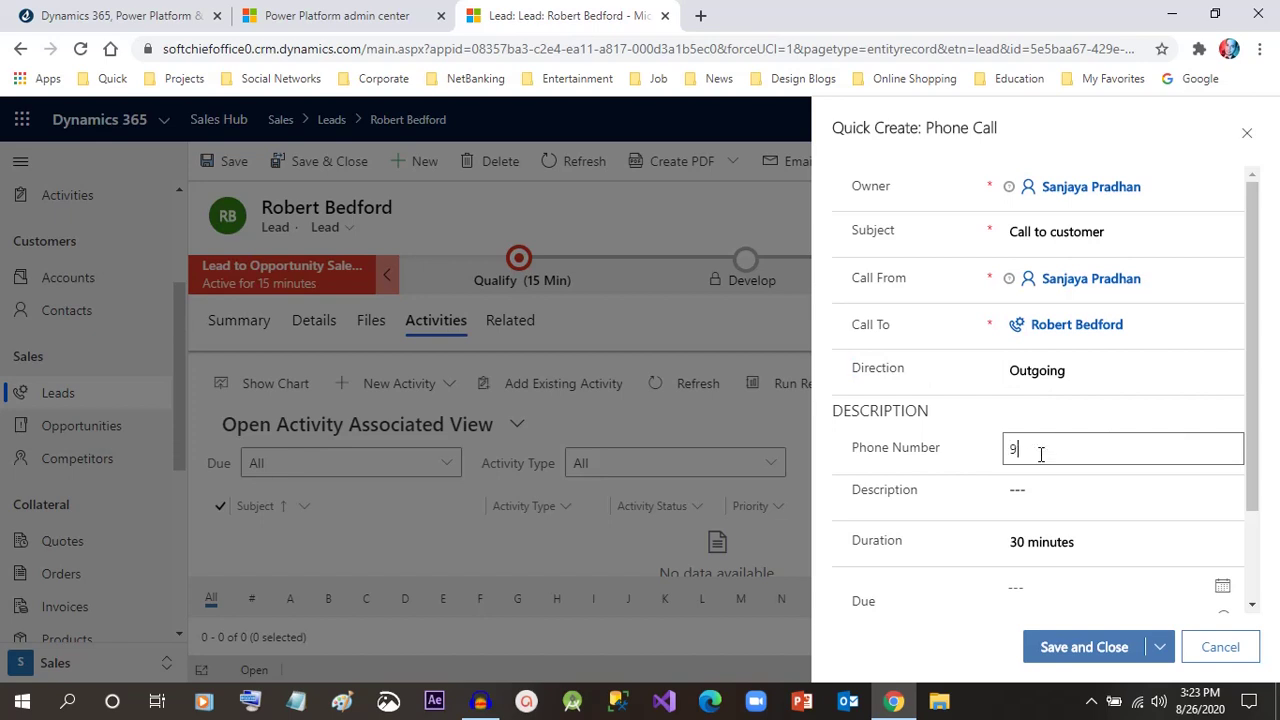
type("090909090")
left_click(1037, 491)
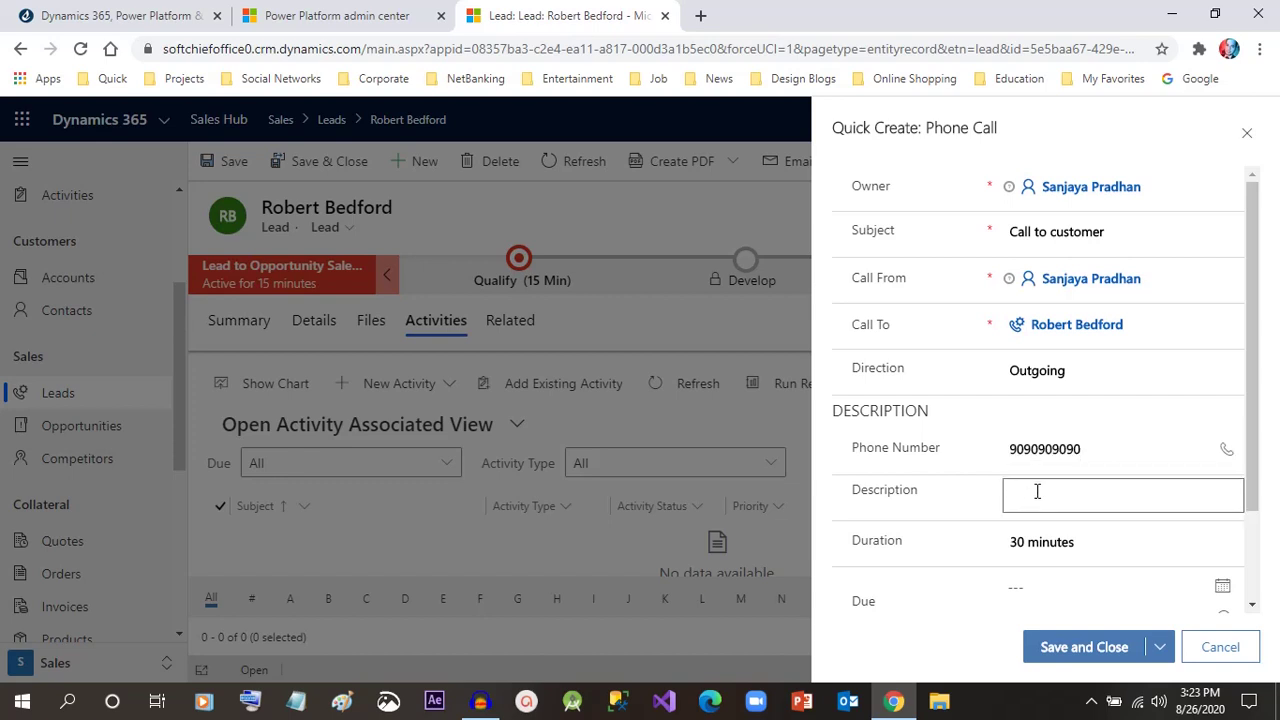
type("Tou")
key("BackSpace")
type("understand requiremen")
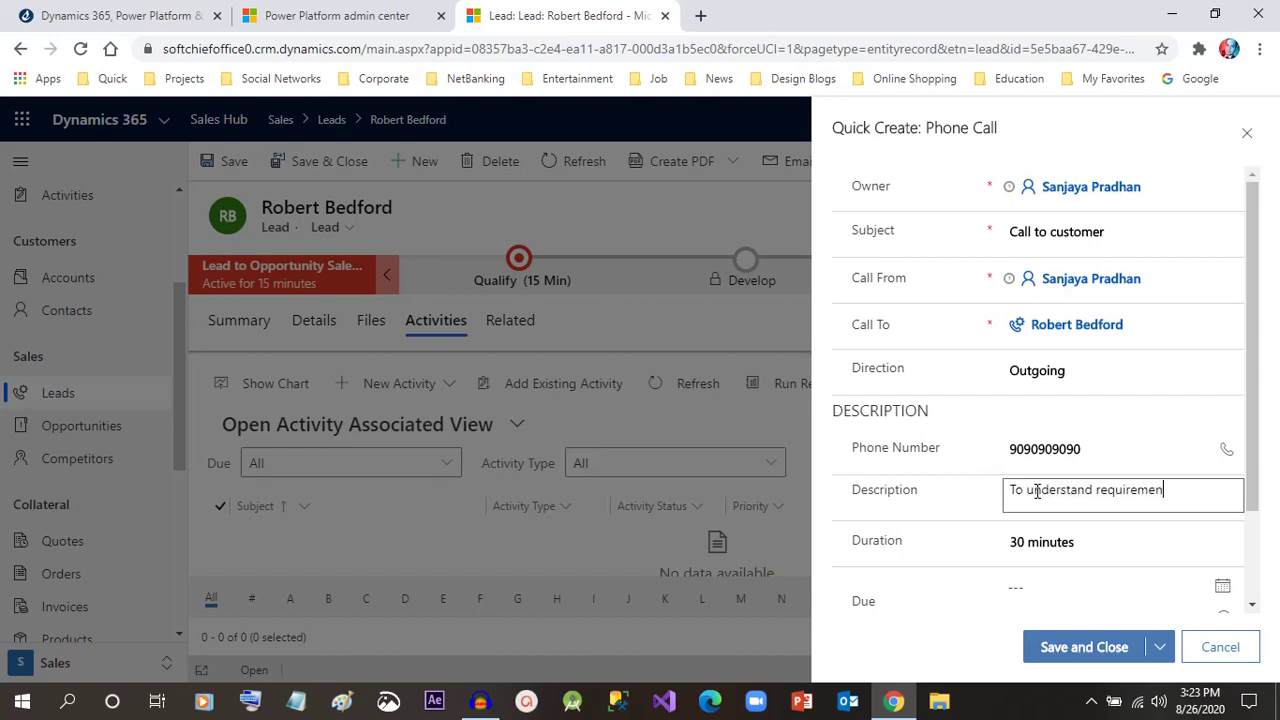
type("ts of lead")
left_click_drag(1253, 452, 1257, 517)
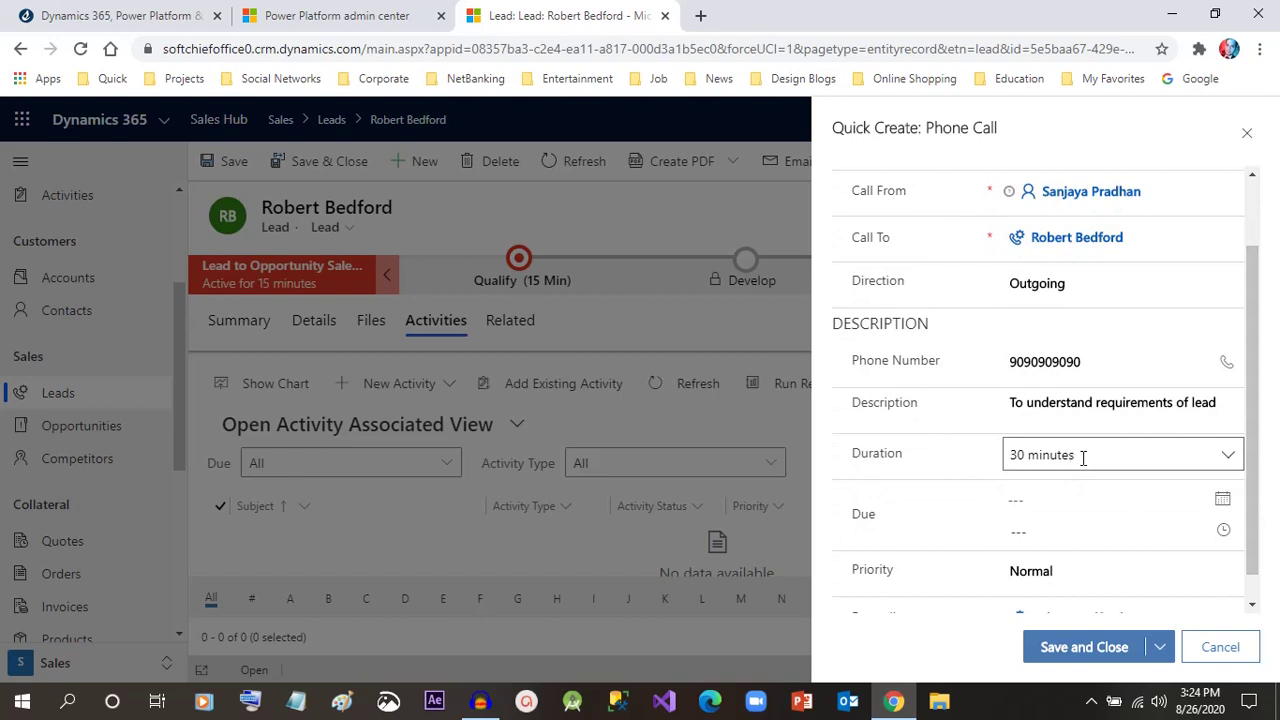
Set the call duration to 15 minutes and the due date to August 27, 2020
left_click(1227, 457)
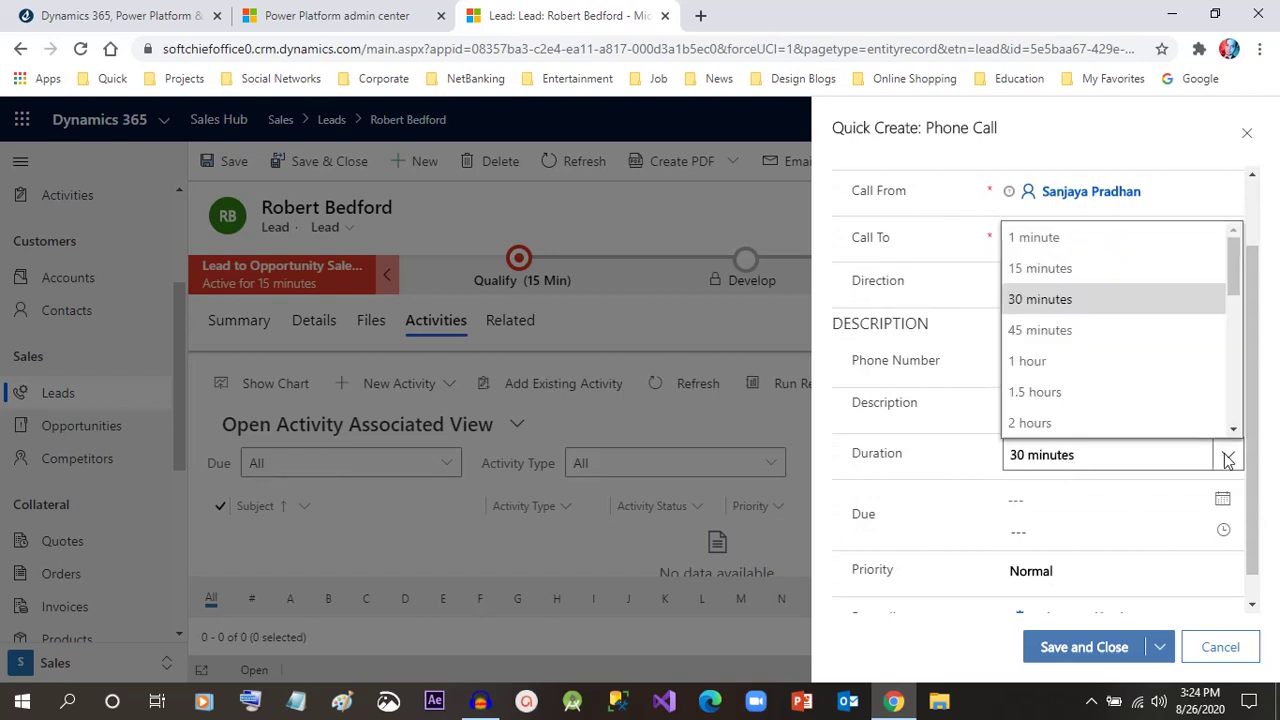
left_click(1048, 270)
scroll(1237, 468, "down", 1)
left_click(1223, 476)
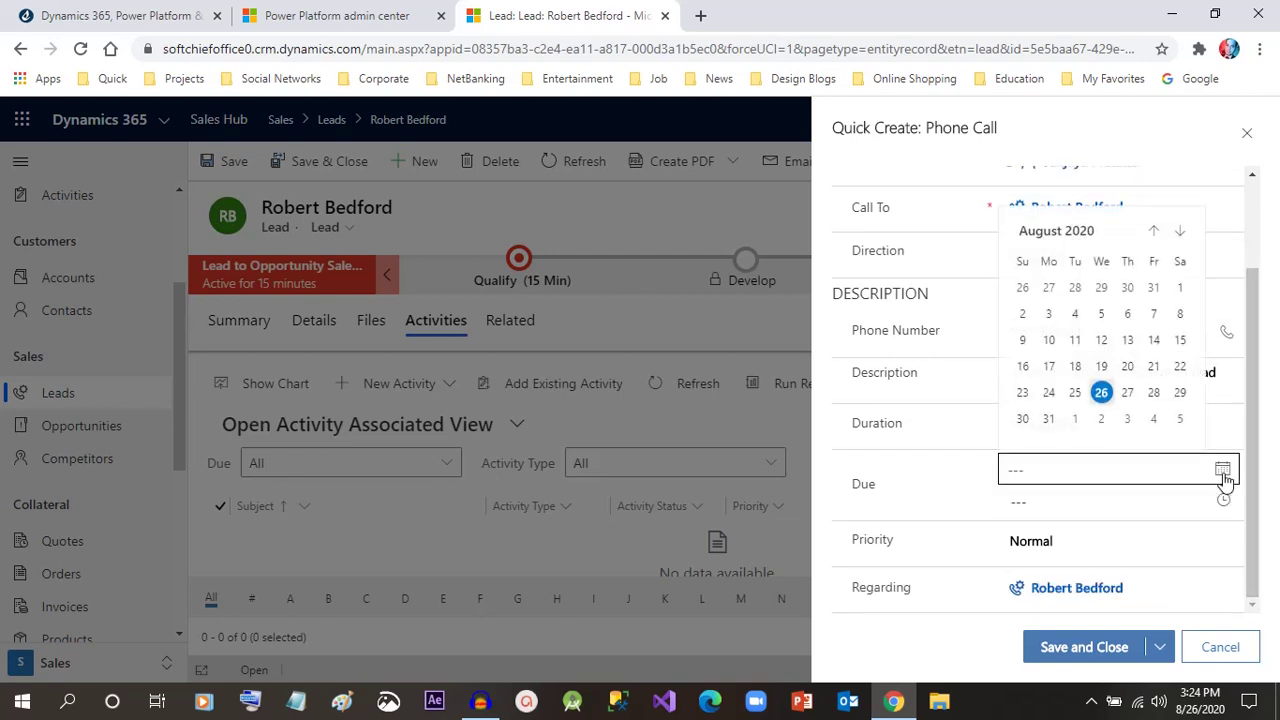
left_click(1127, 393)
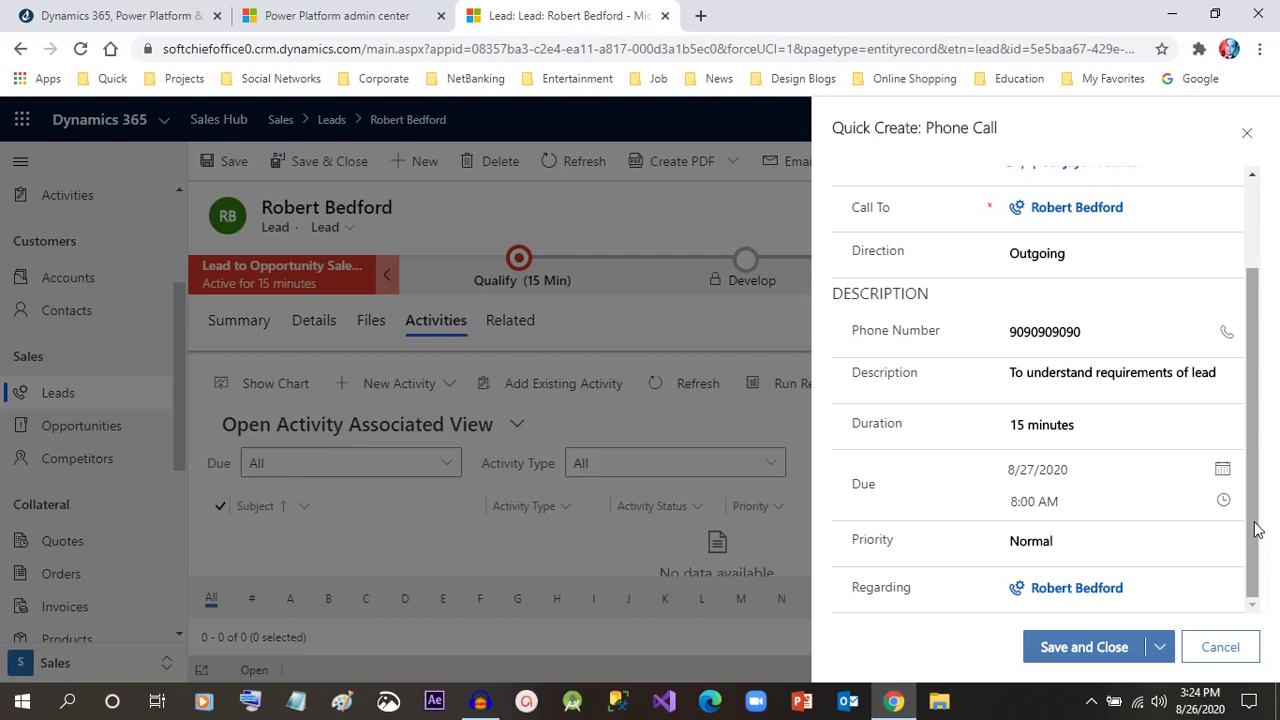
Set the phone call's priority to High
left_click(1090, 532)
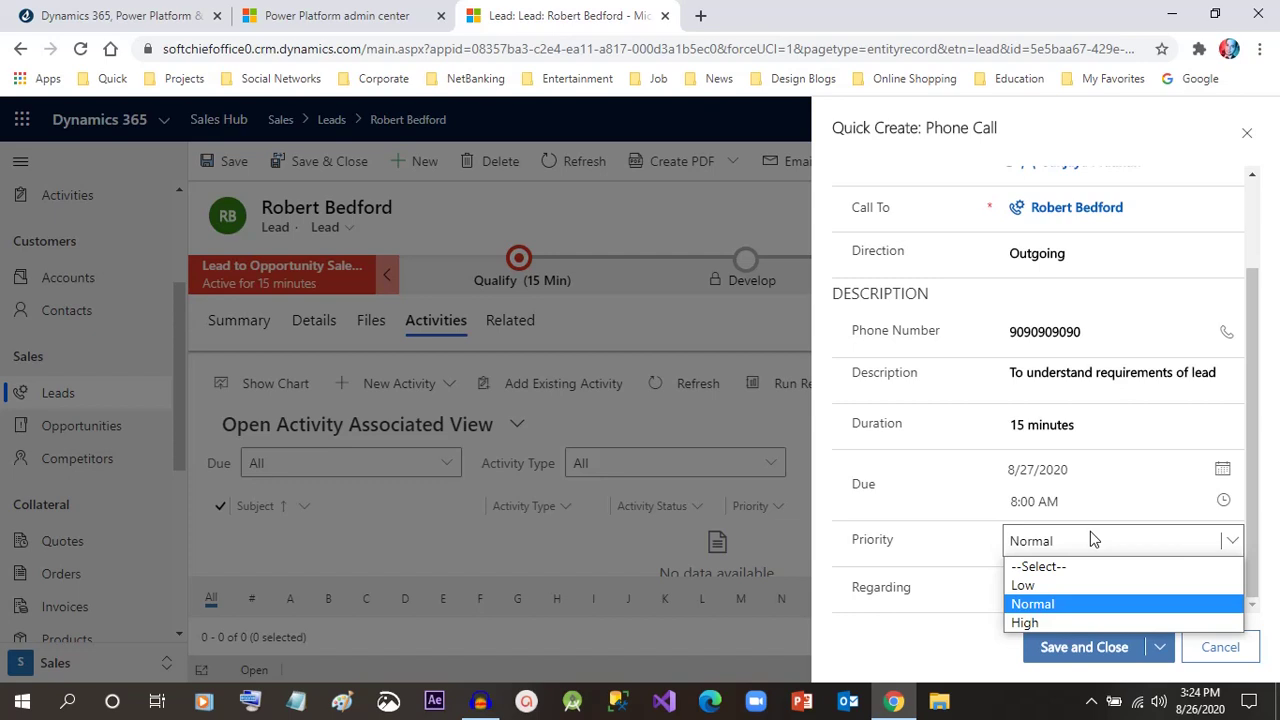
key("Escape")
key("Down")
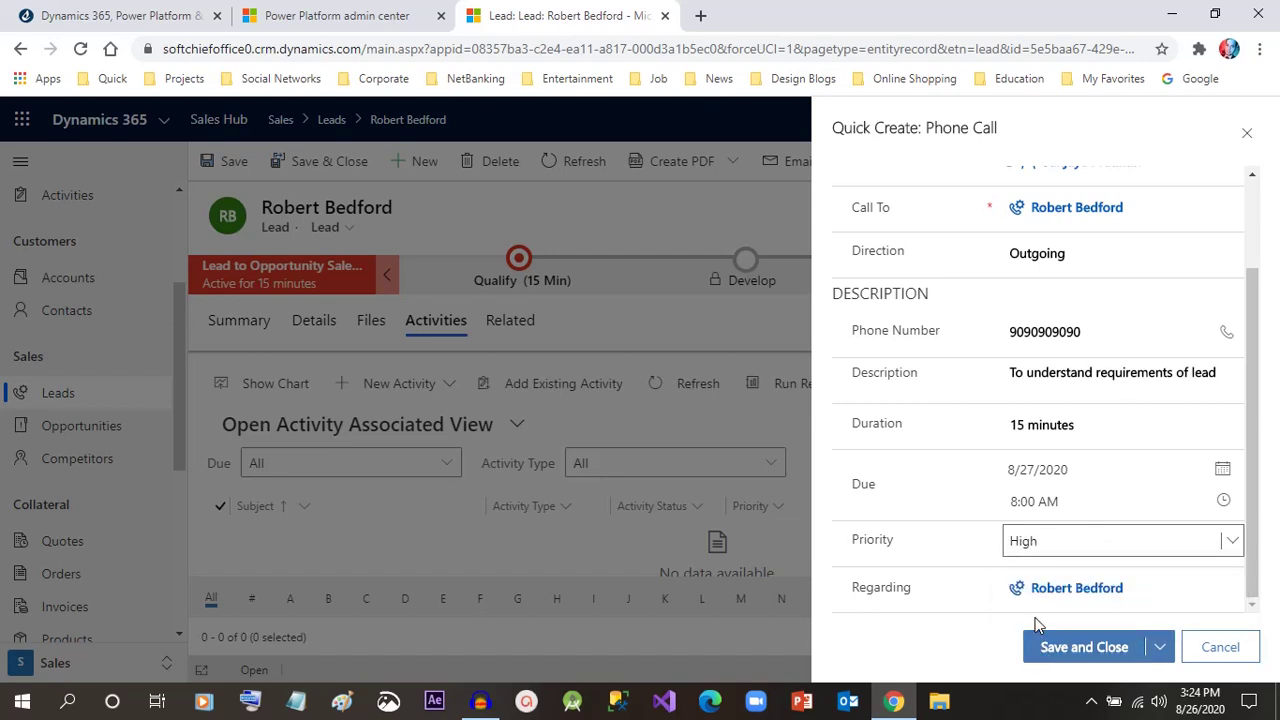
left_click(1033, 540)
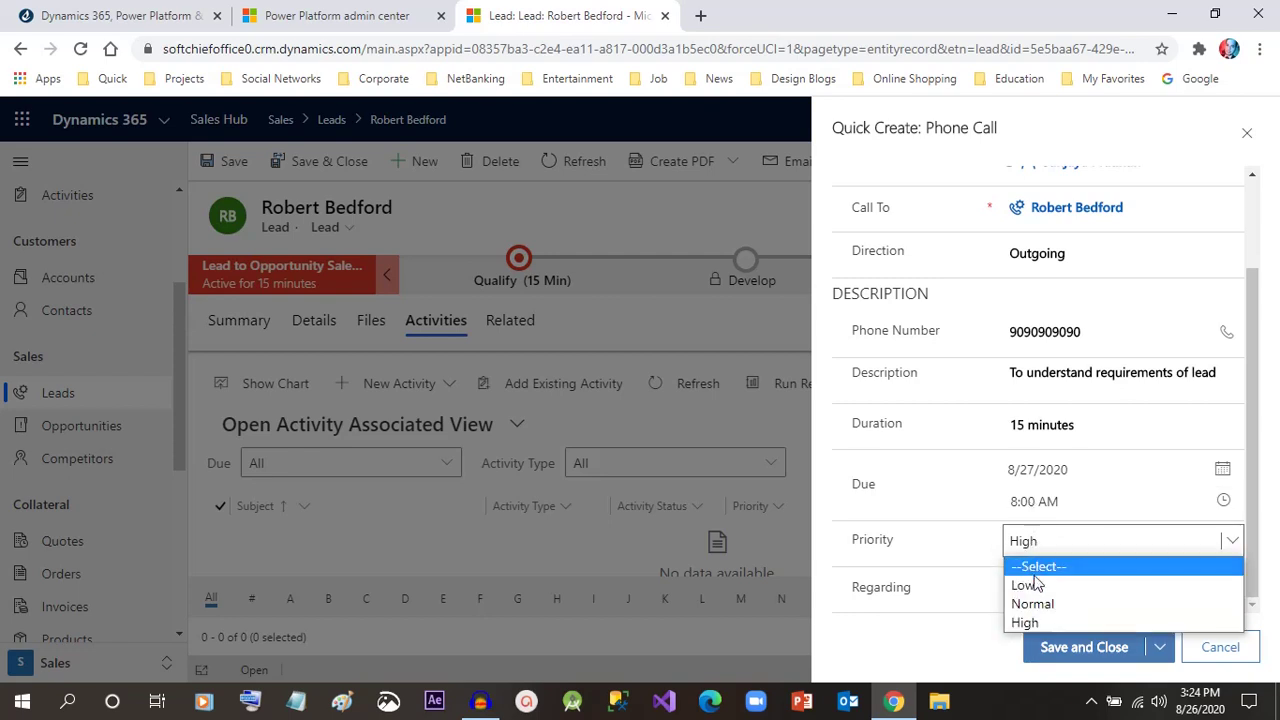
left_click(1037, 623)
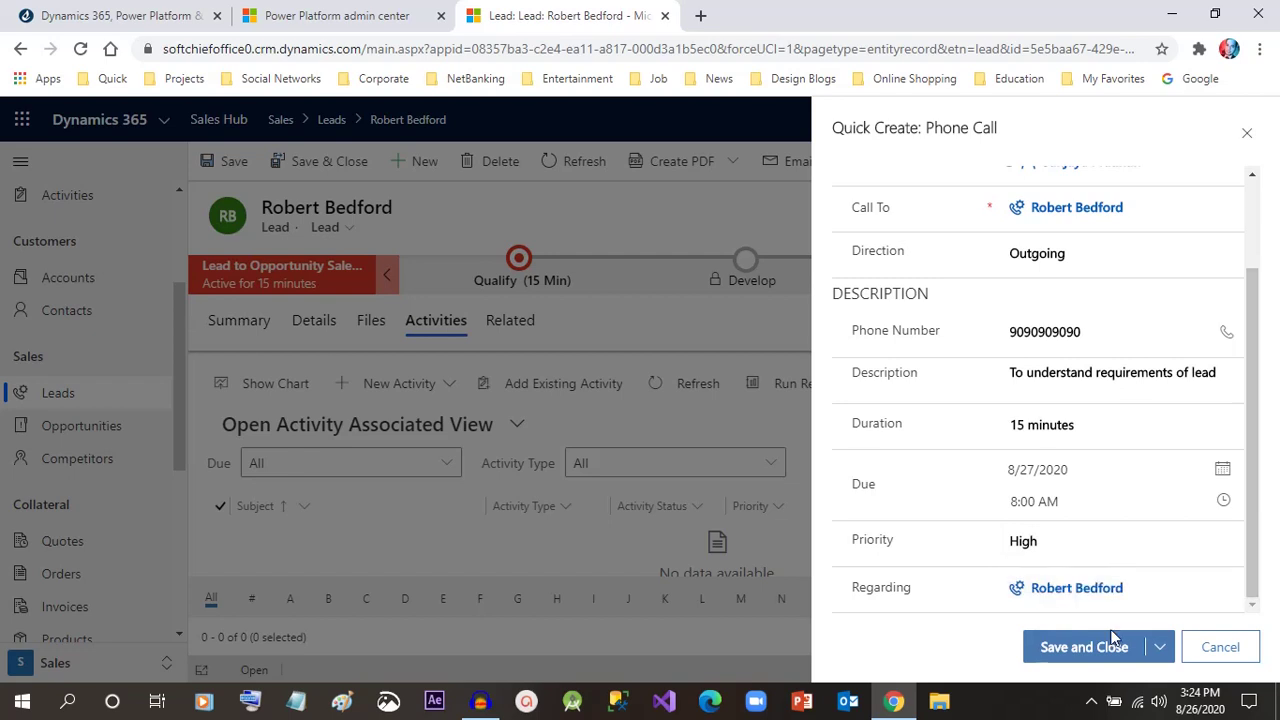
left_click_drag(873, 590, 903, 591)
left_click(894, 591)
left_click(906, 591)
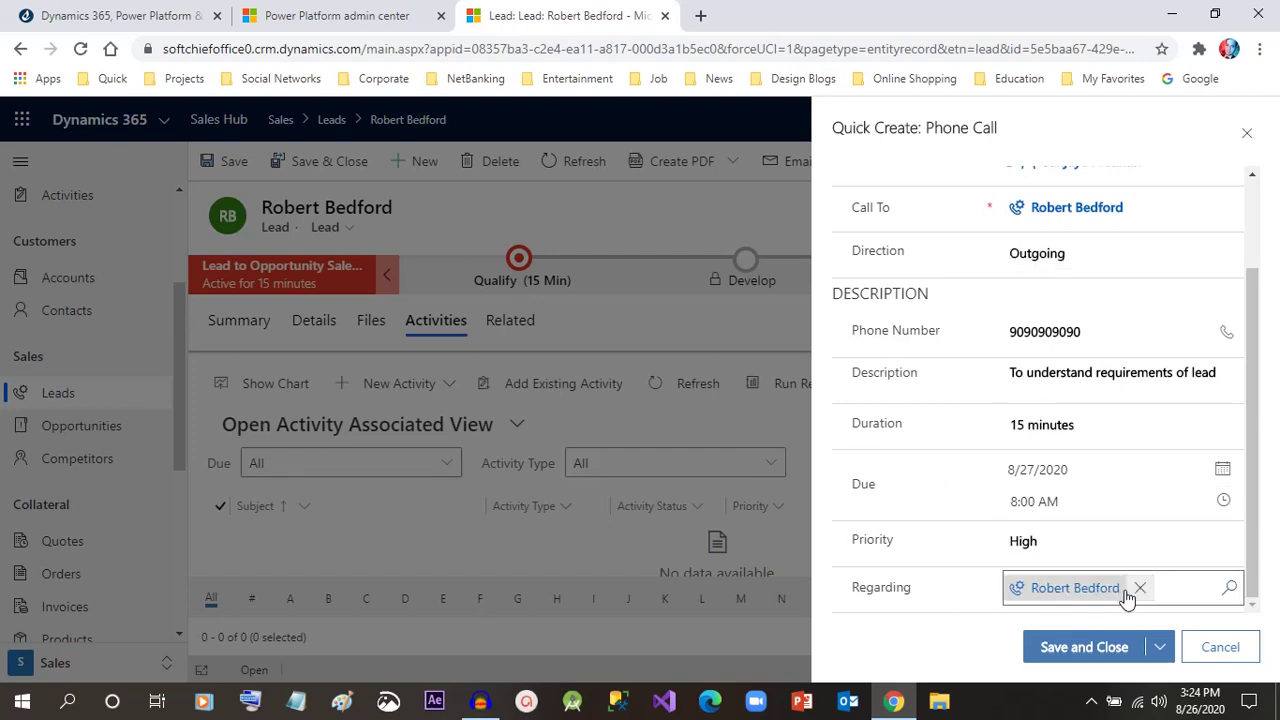
Save and close the 'Call to customer' phone call
left_click(1087, 650)
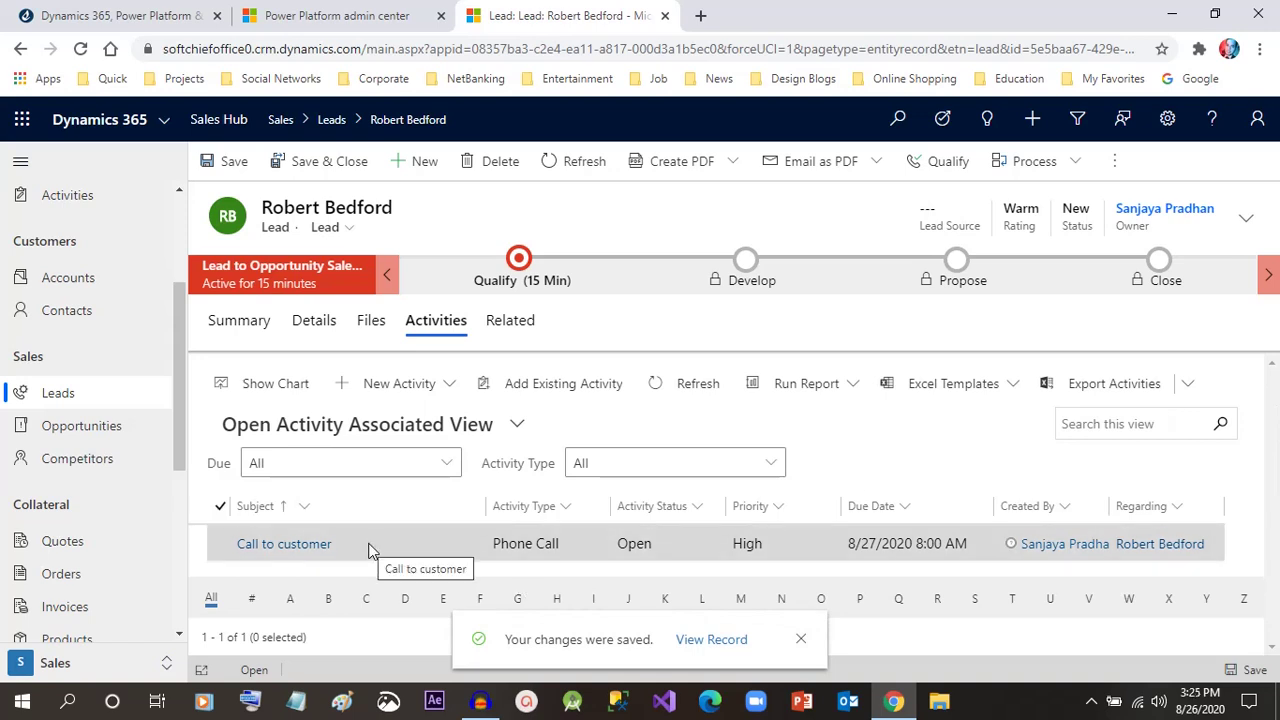
Open the 'Call to customer' record from the Open Activity grid and review its details
left_click(314, 551)
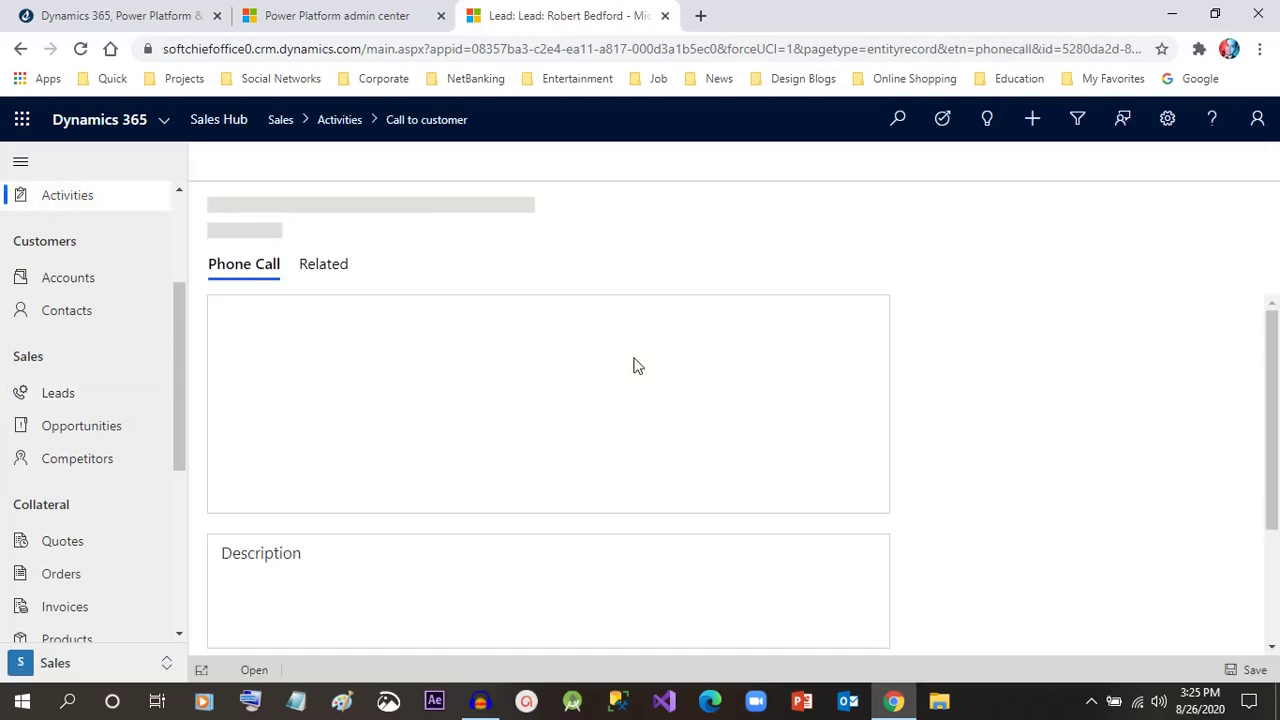
left_click(485, 461)
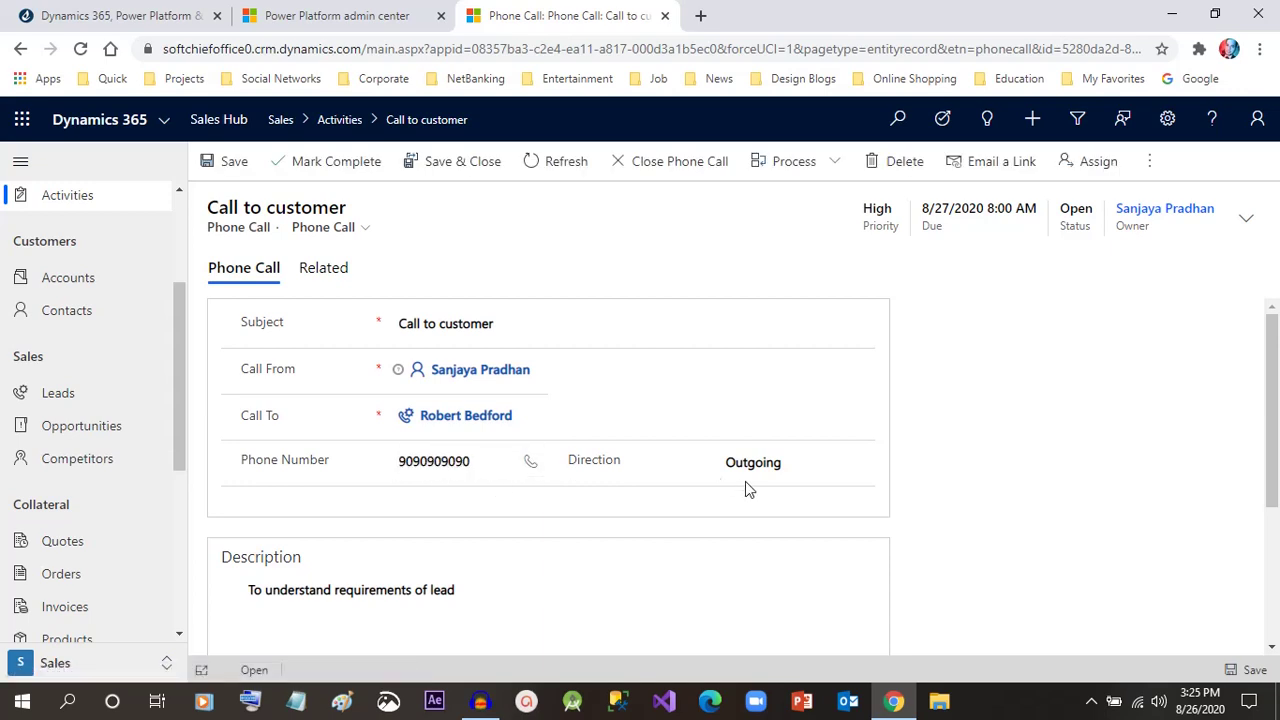
left_click_drag(1274, 340, 1273, 306)
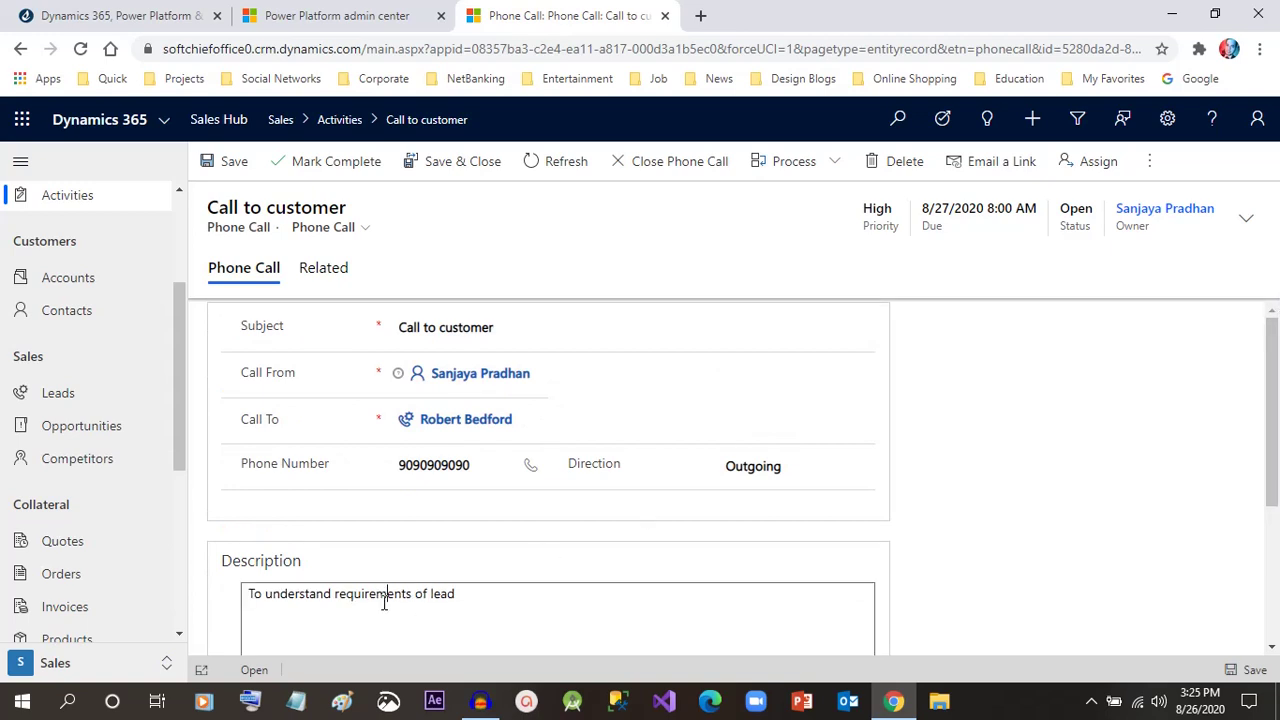
left_click_drag(386, 595, 506, 592)
left_click(506, 592)
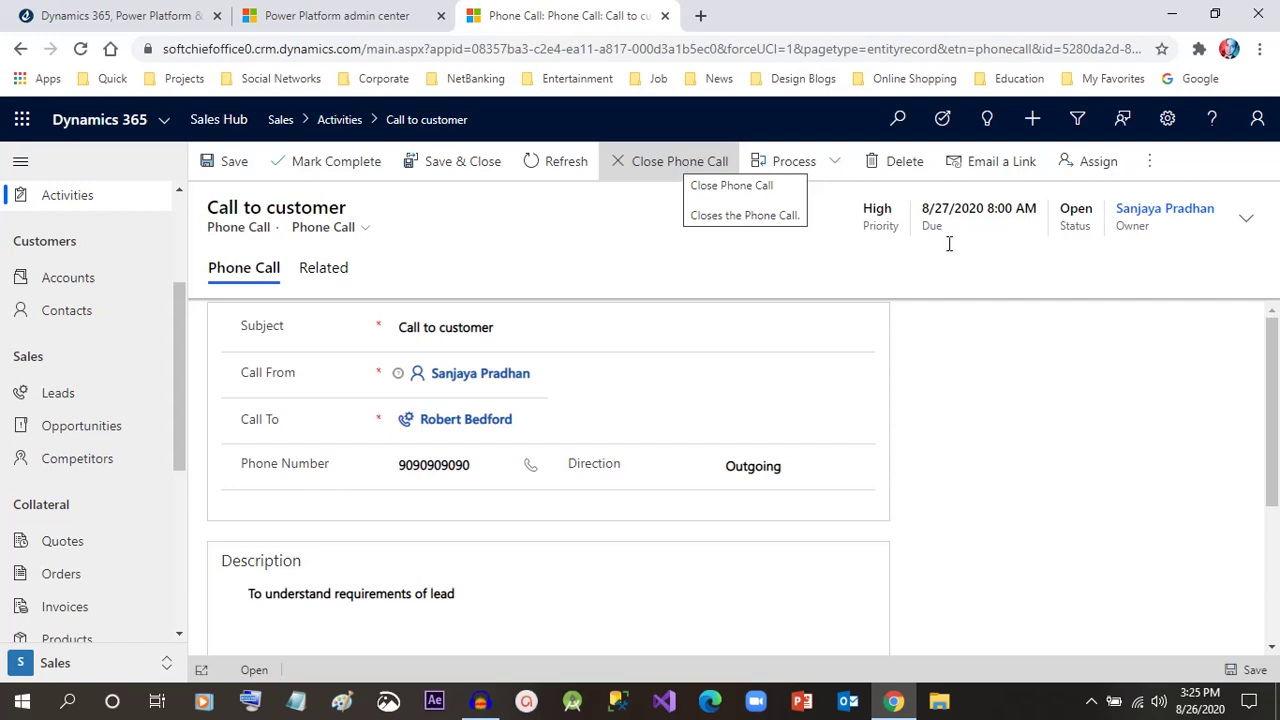
left_click(1152, 163)
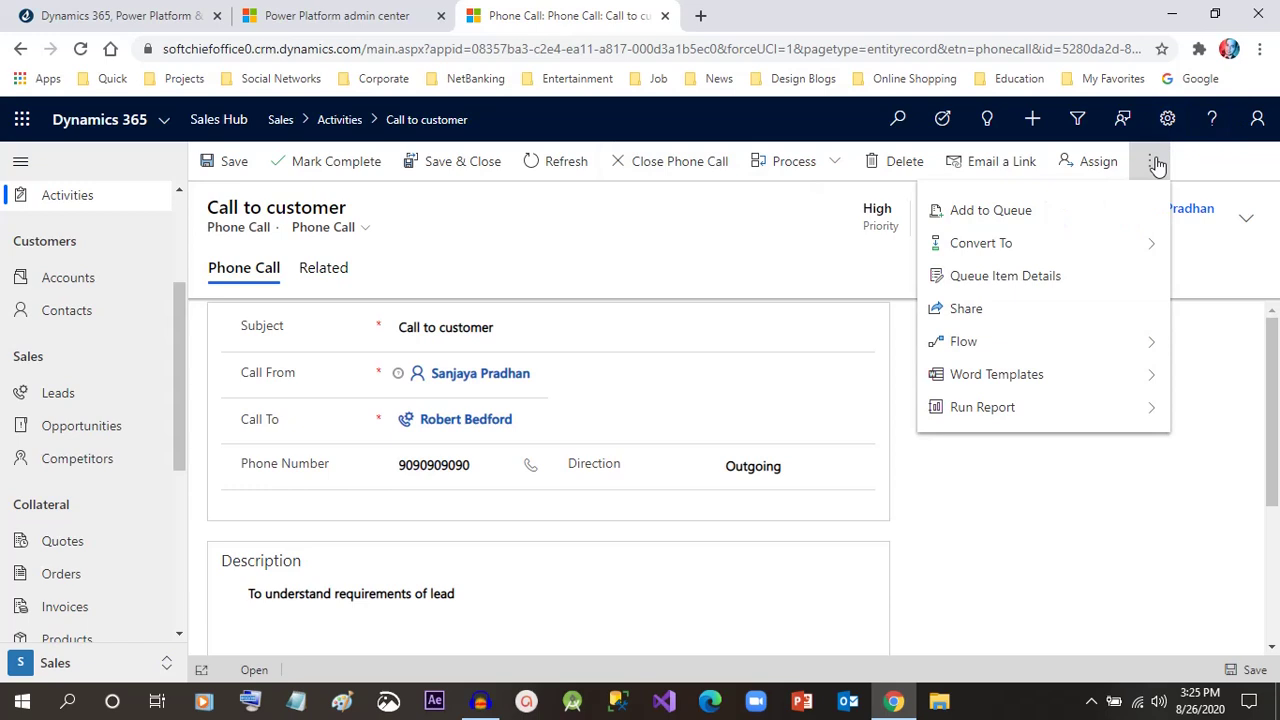
left_click(1062, 251)
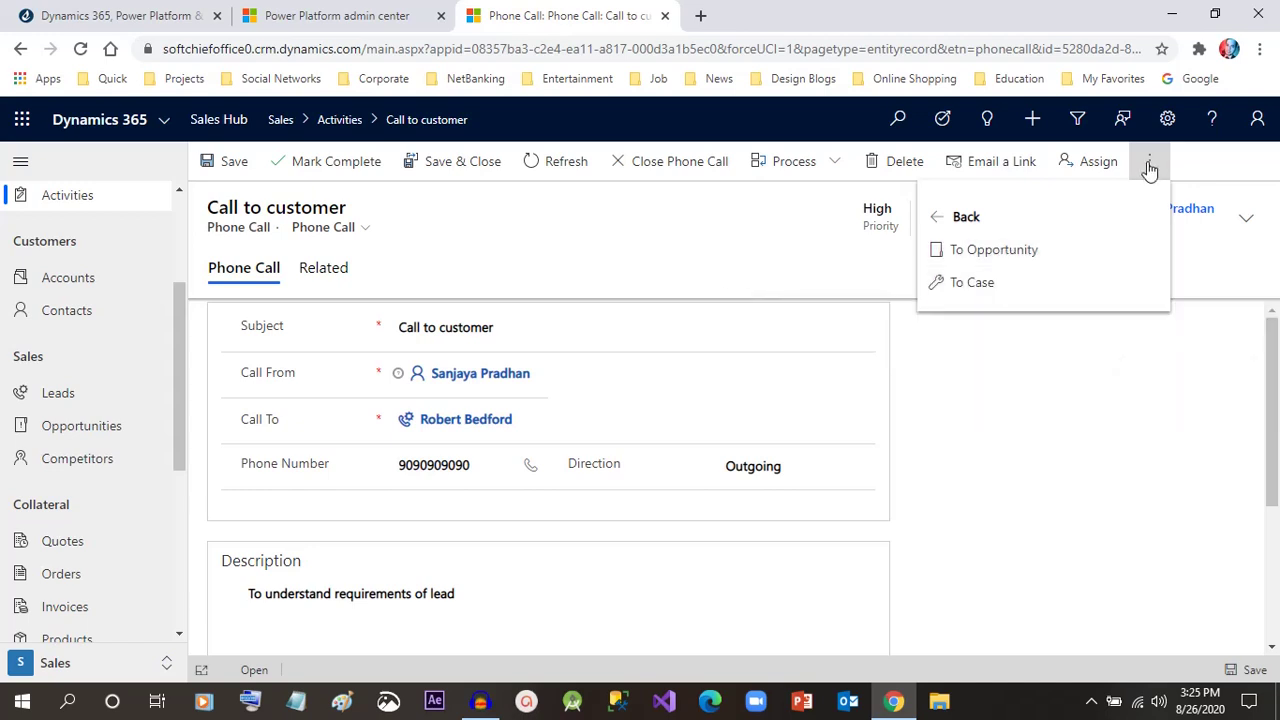
left_click(1186, 170)
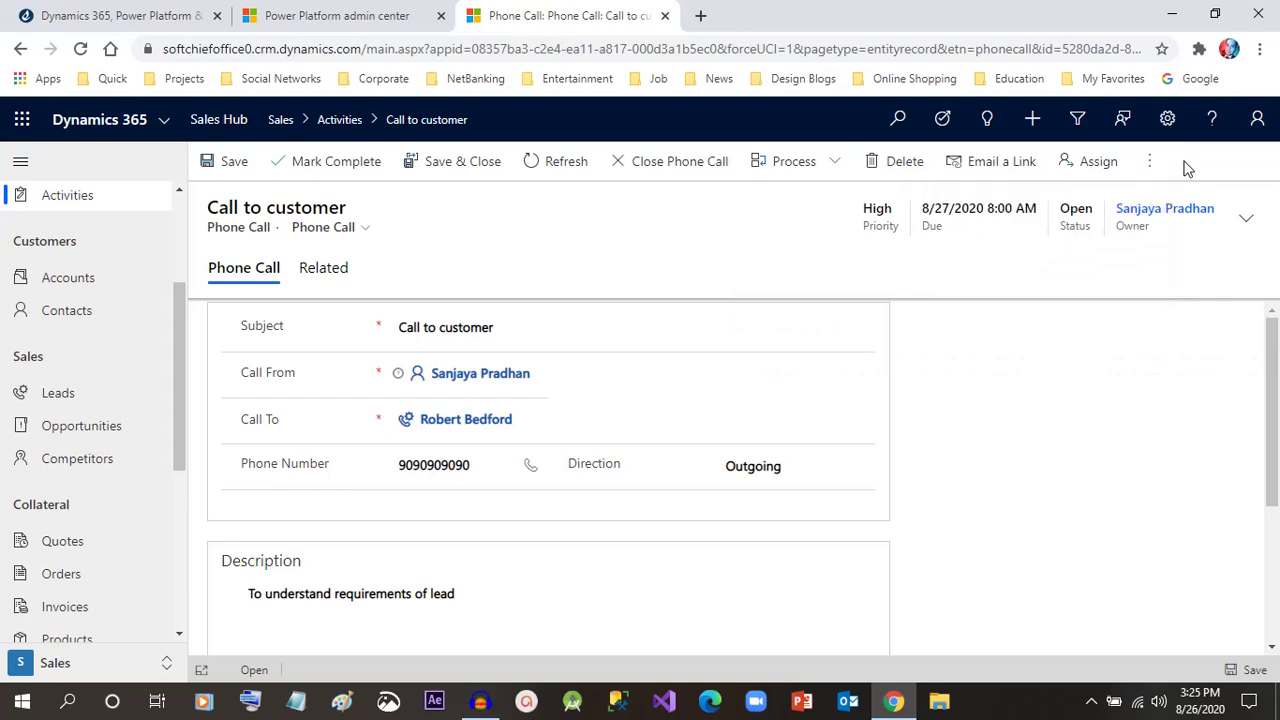
Mark the 'Call to customer' call complete and bring up the activity view selector
left_click(361, 172)
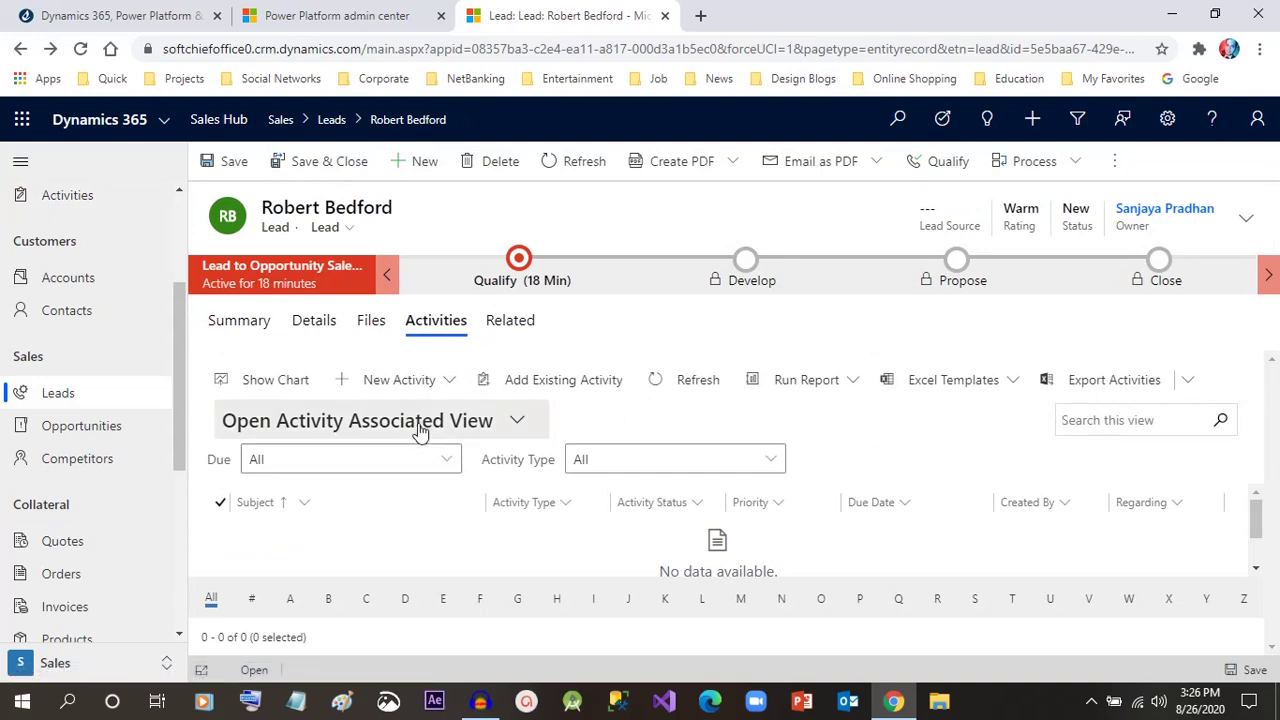
left_click(507, 429)
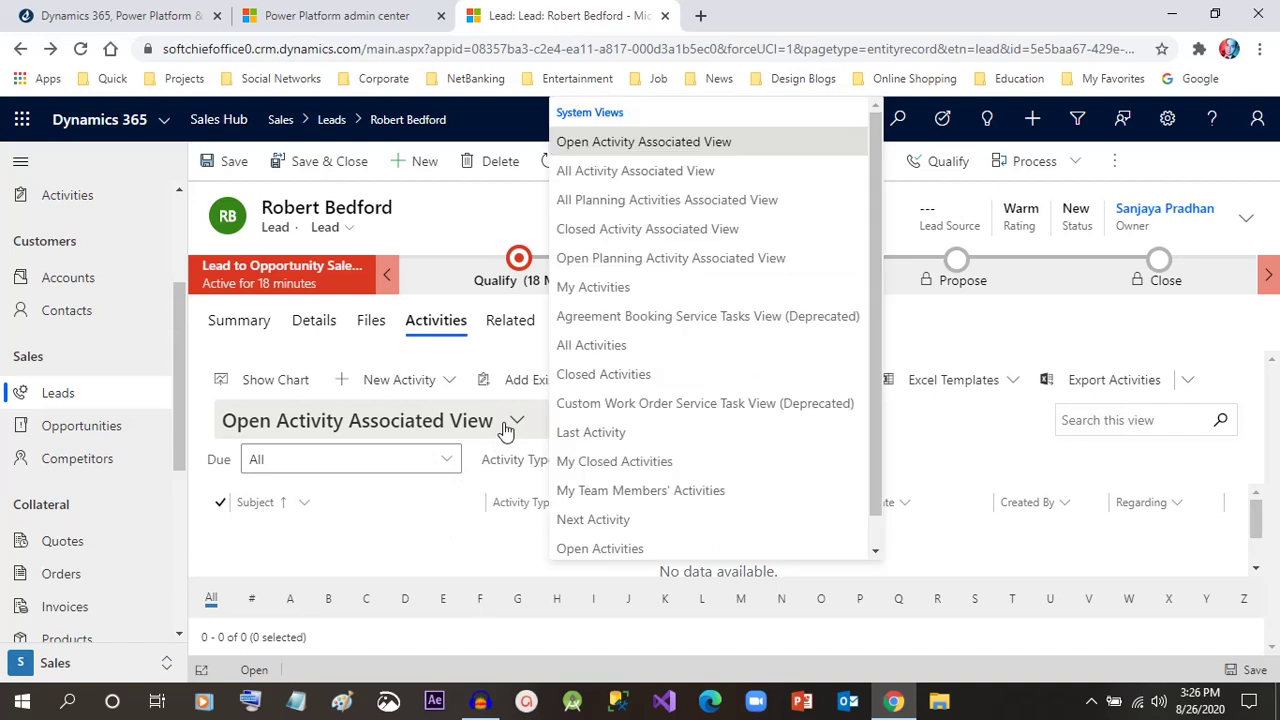